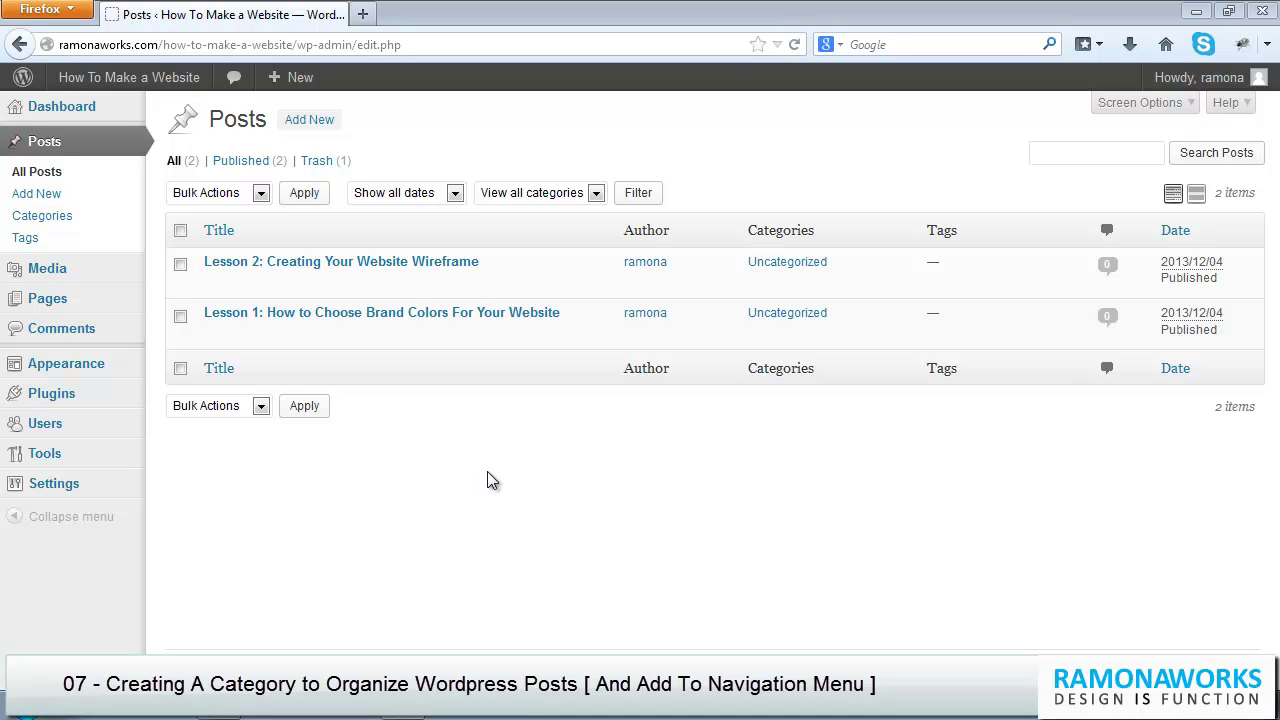
Step: Open the live site in a new tab and examine the category shown under the lesson posts
right_click(142, 80)
click(250, 90)
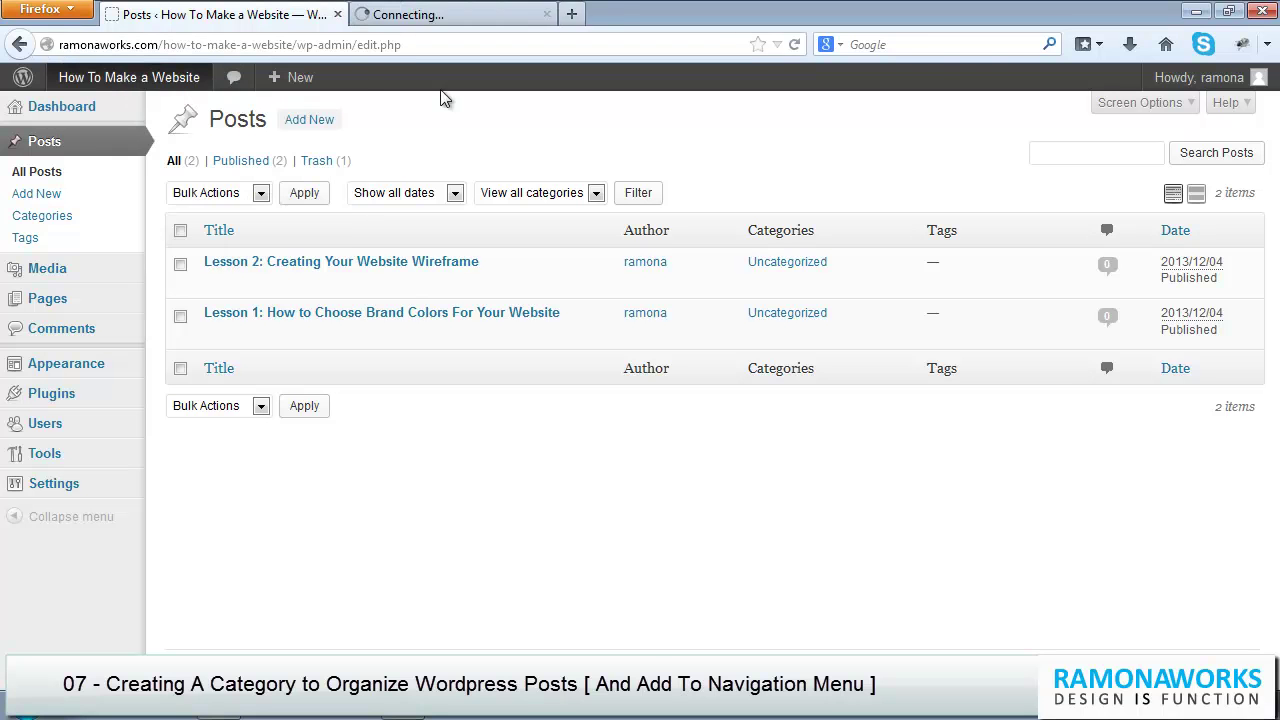
click(440, 19)
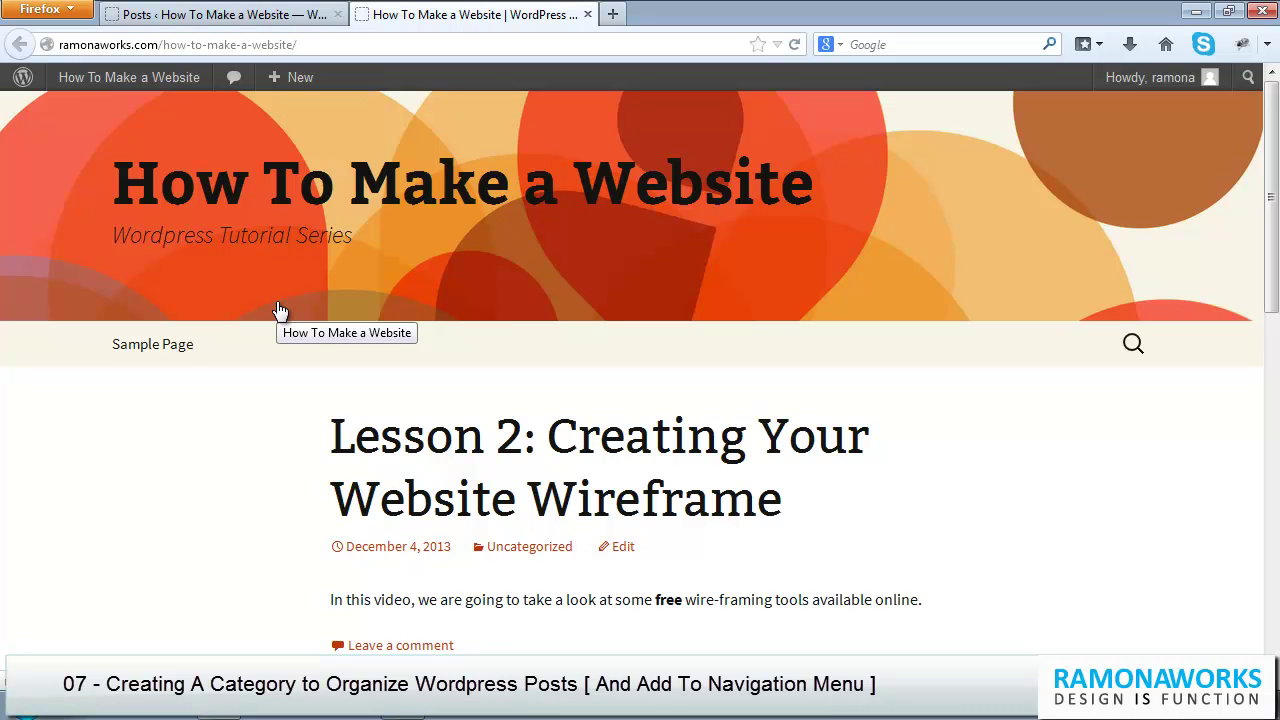
drag(1275, 150, 1275, 292)
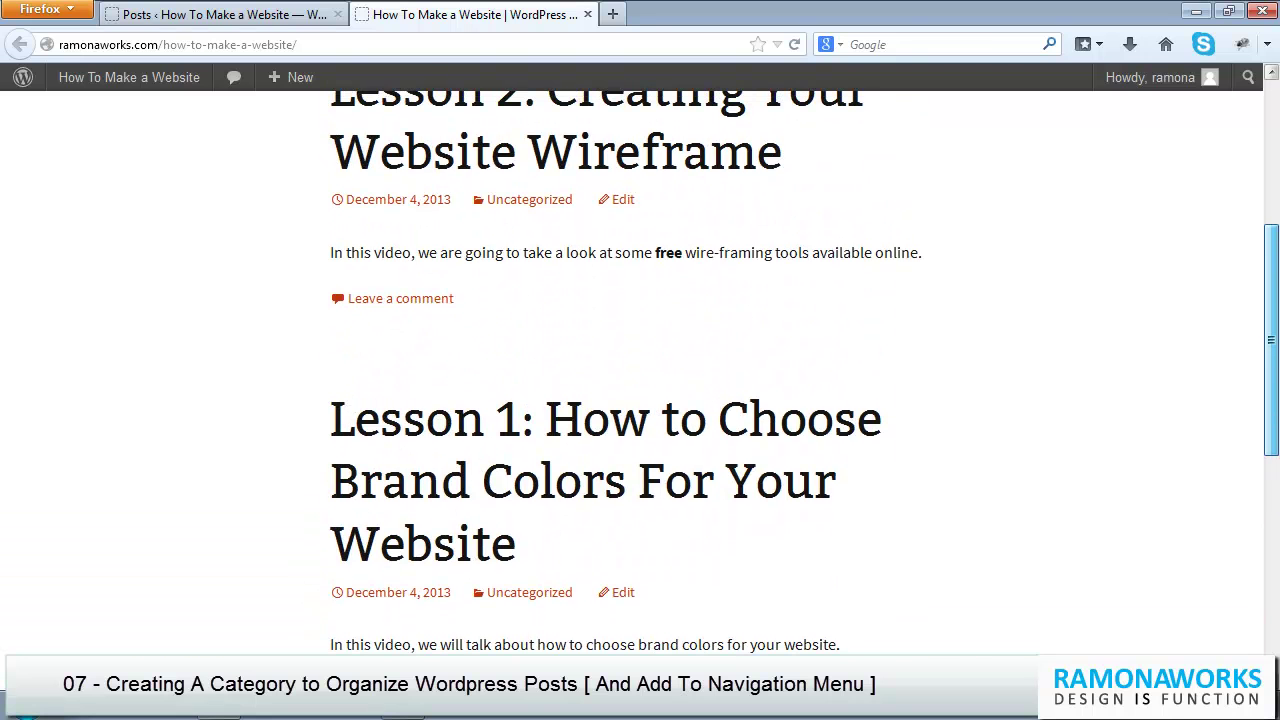
drag(1277, 293, 1277, 207)
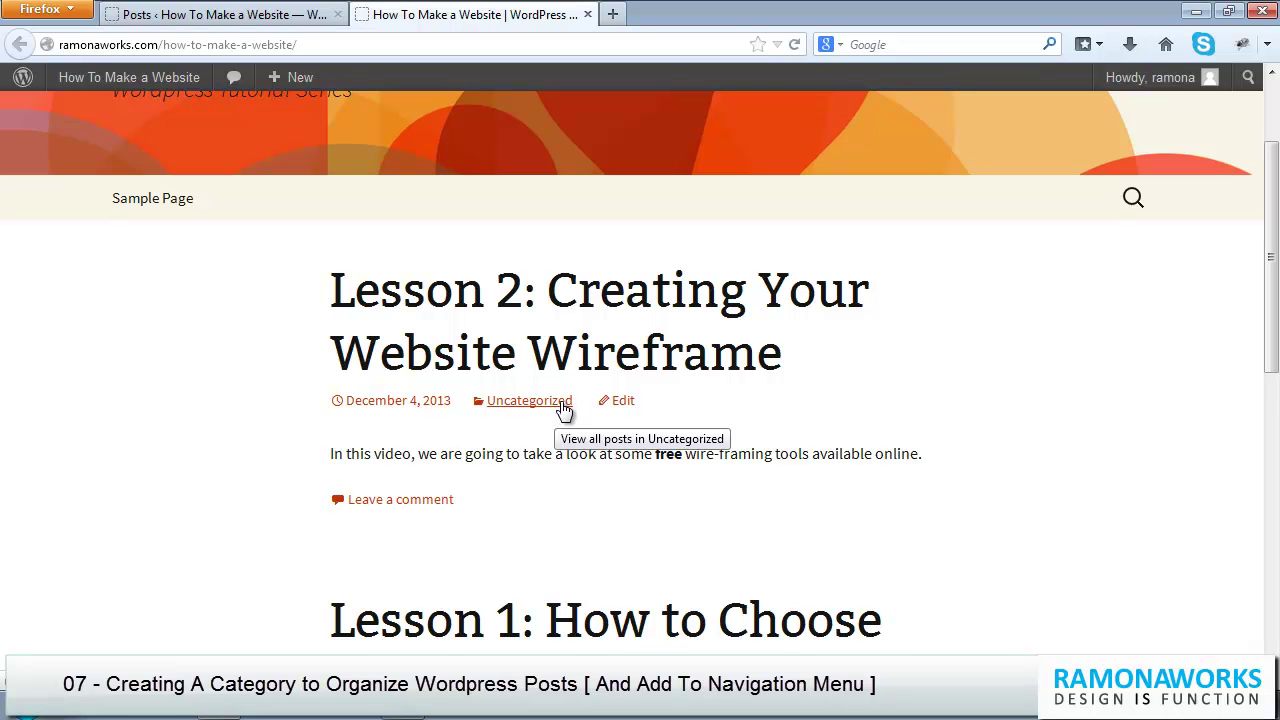
Step: Return to the admin posts list and show only the posts in the Uncategorized category
click(260, 14)
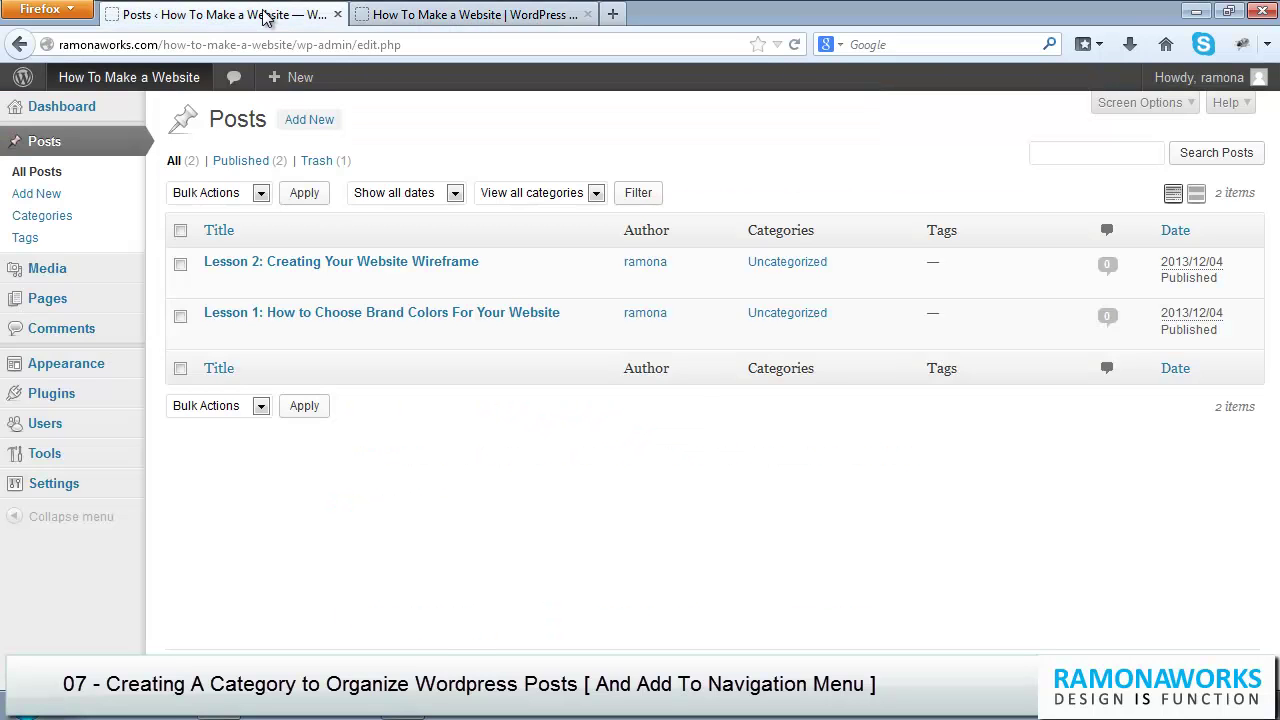
click(180, 318)
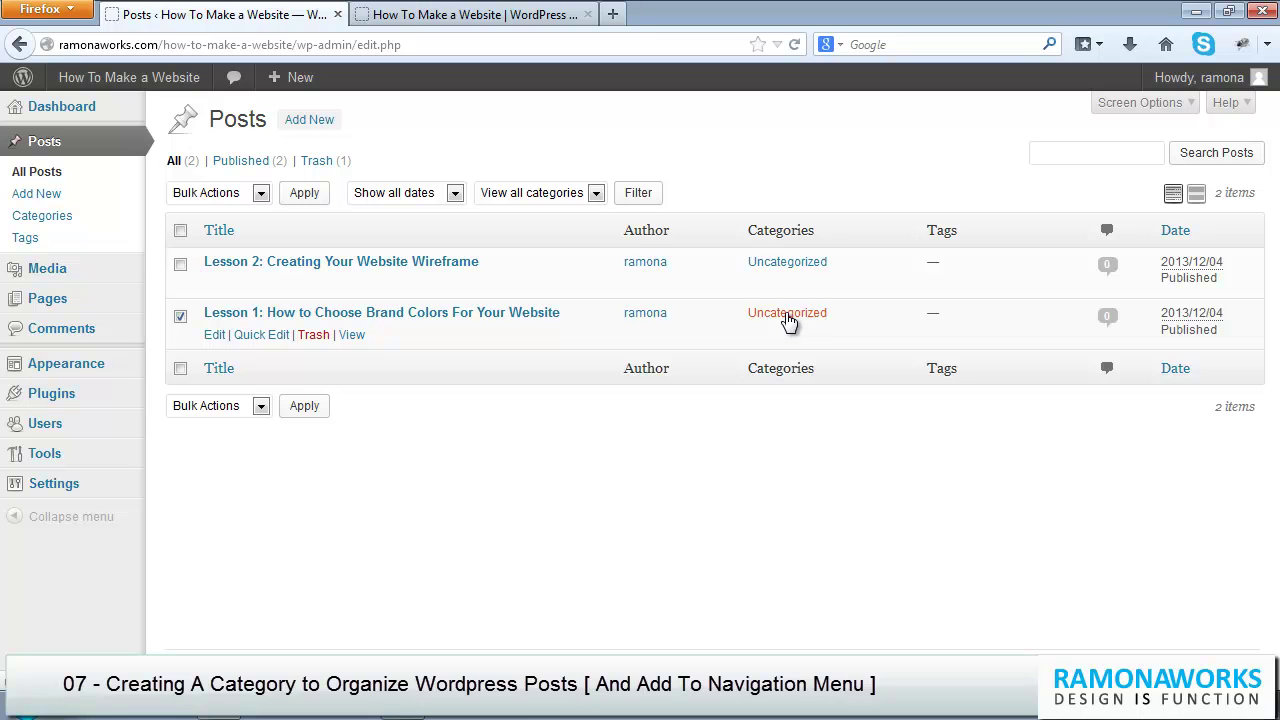
click(787, 313)
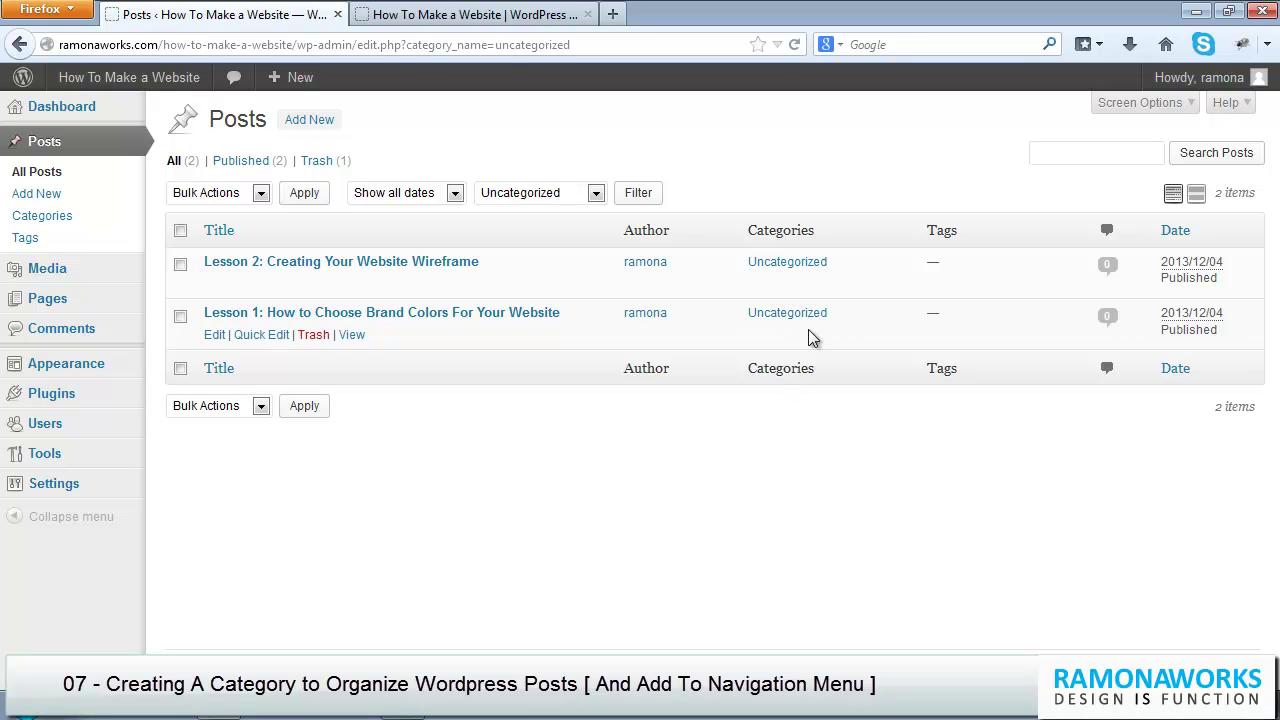
Step: Open the post categories page and enter Wordpress Basics as the new category's name
click(40, 216)
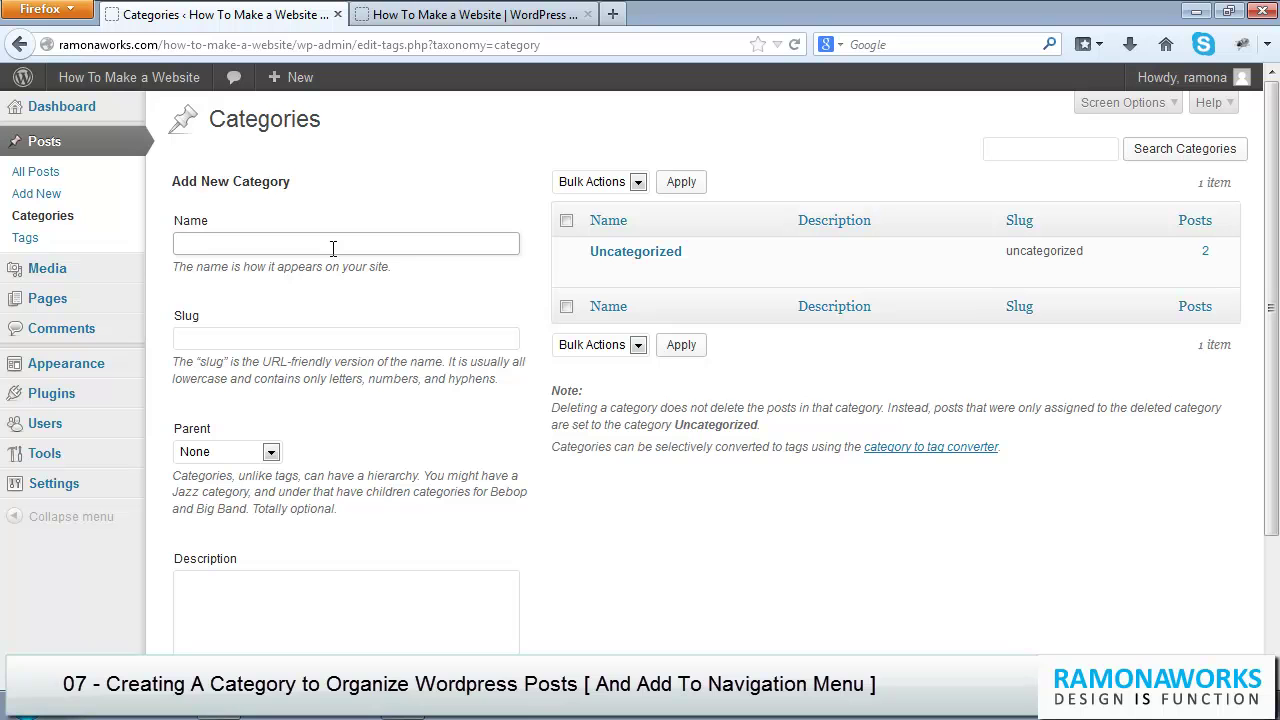
text(How)
key(BackSpace)
key(BackSpace)
key(BackSpace)
key(BackSpace)
text(Word)
key(Down)
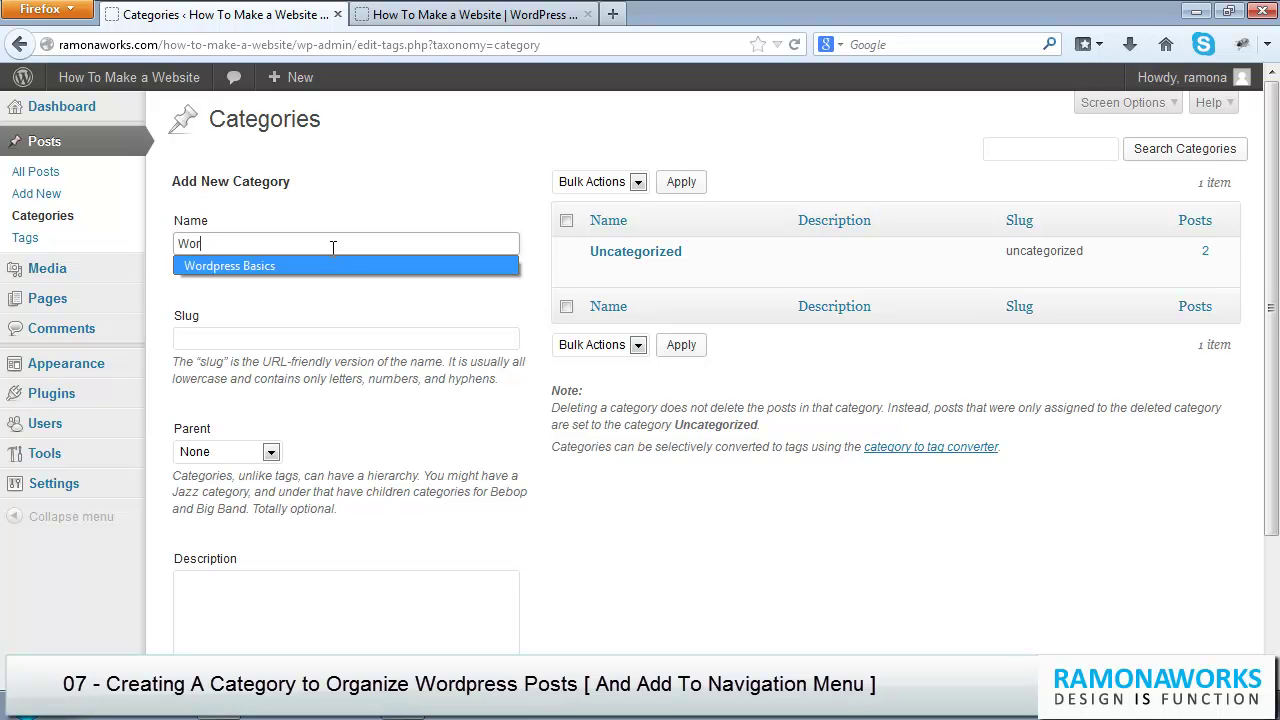
key(Tab)
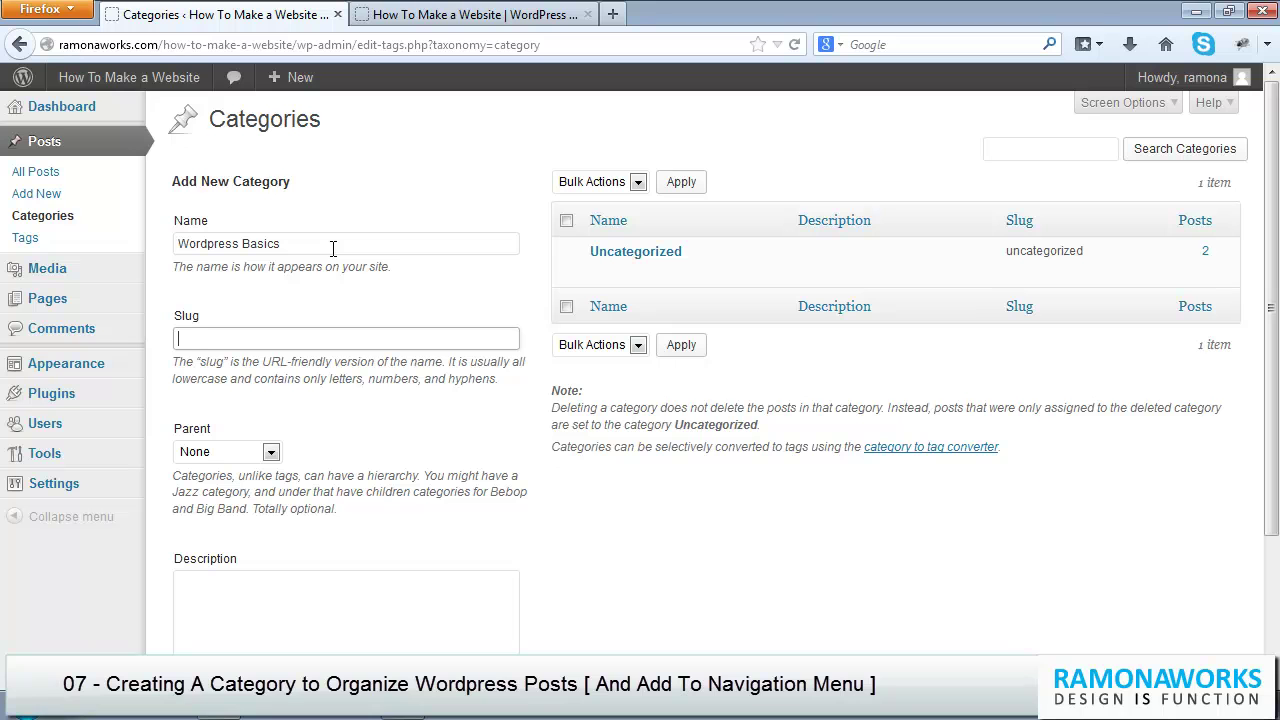
Step: Set the new category's slug to Wordpress Basics Tutorials and add the category with no parent or description
text(wor)
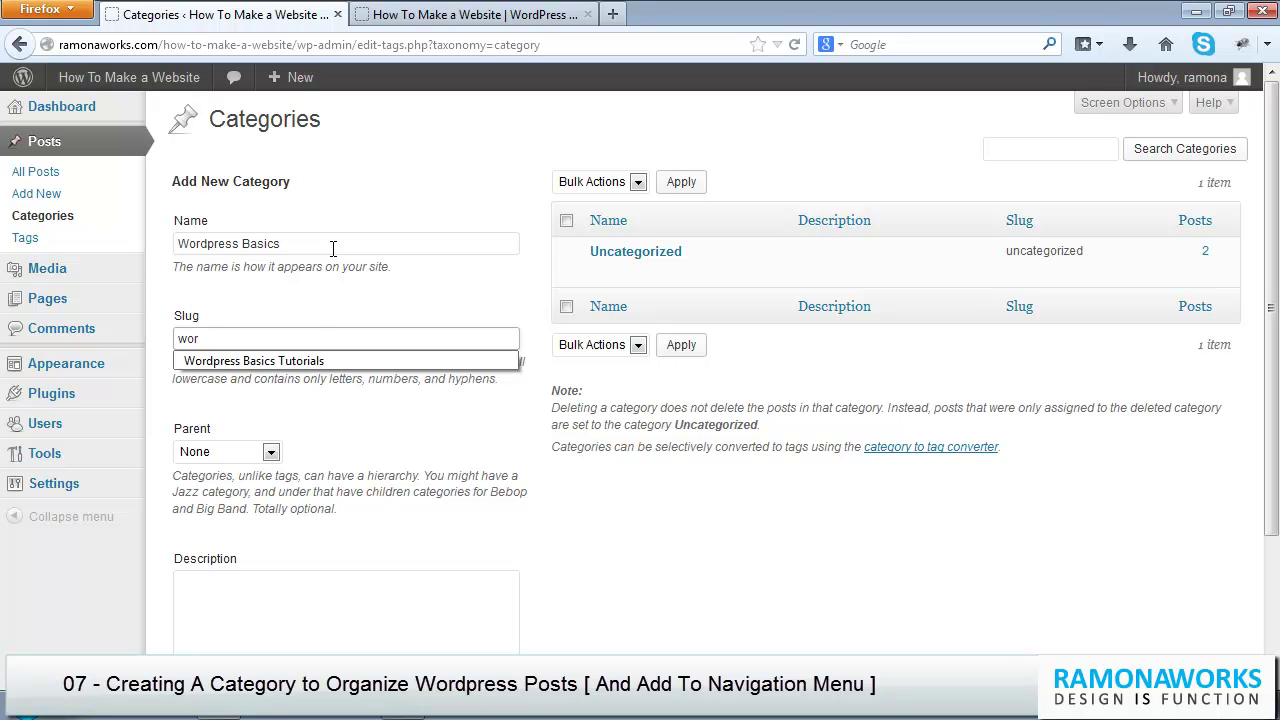
key(Down)
key(Return)
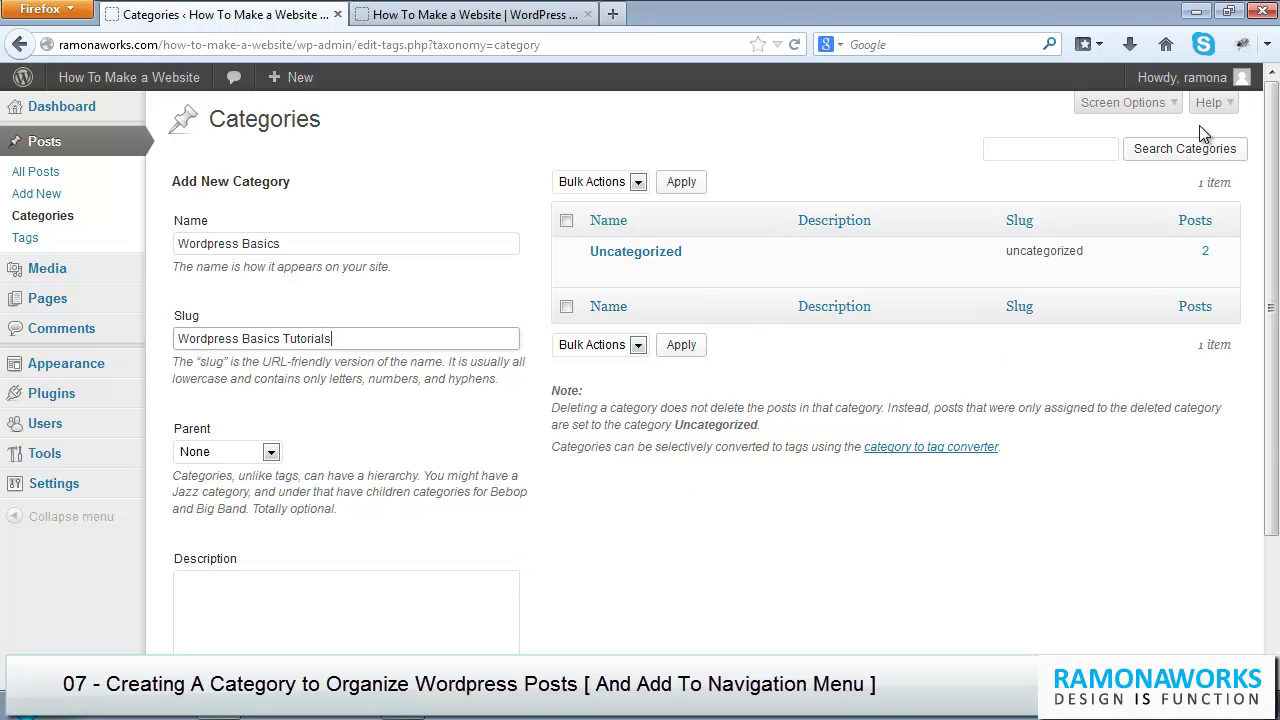
scroll(971, 529, down, 3)
click(216, 590)
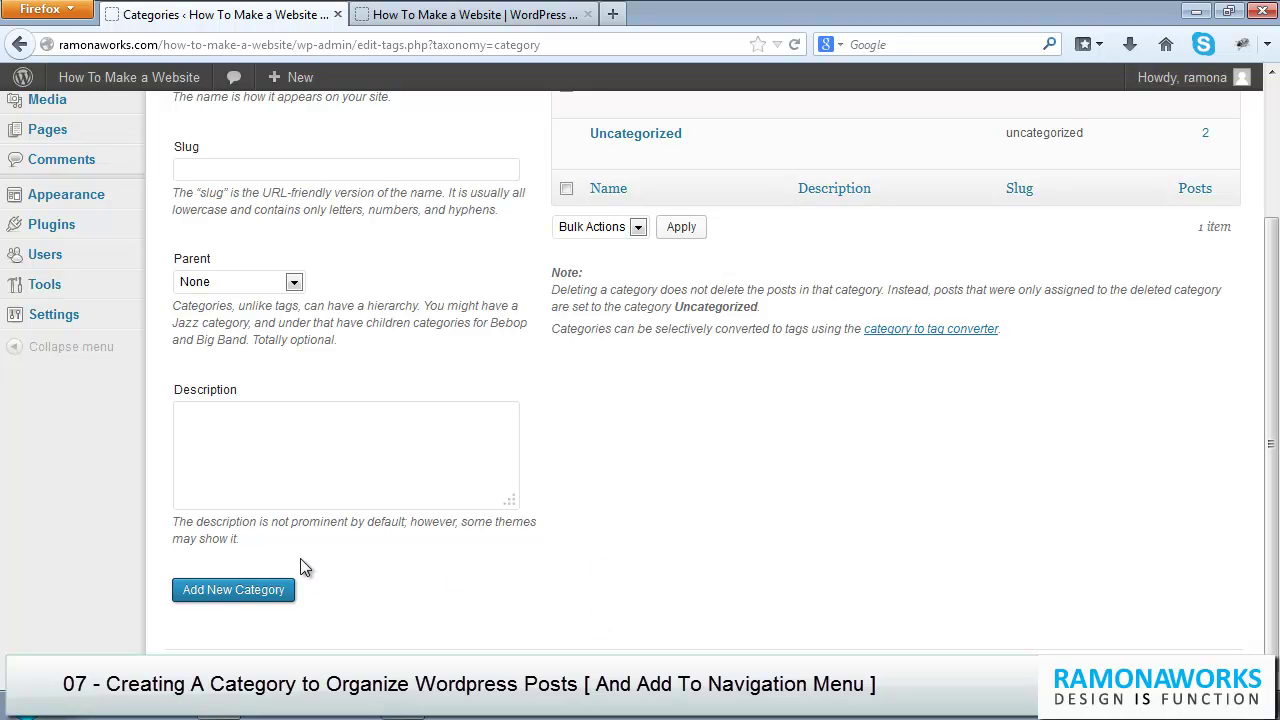
click(237, 597)
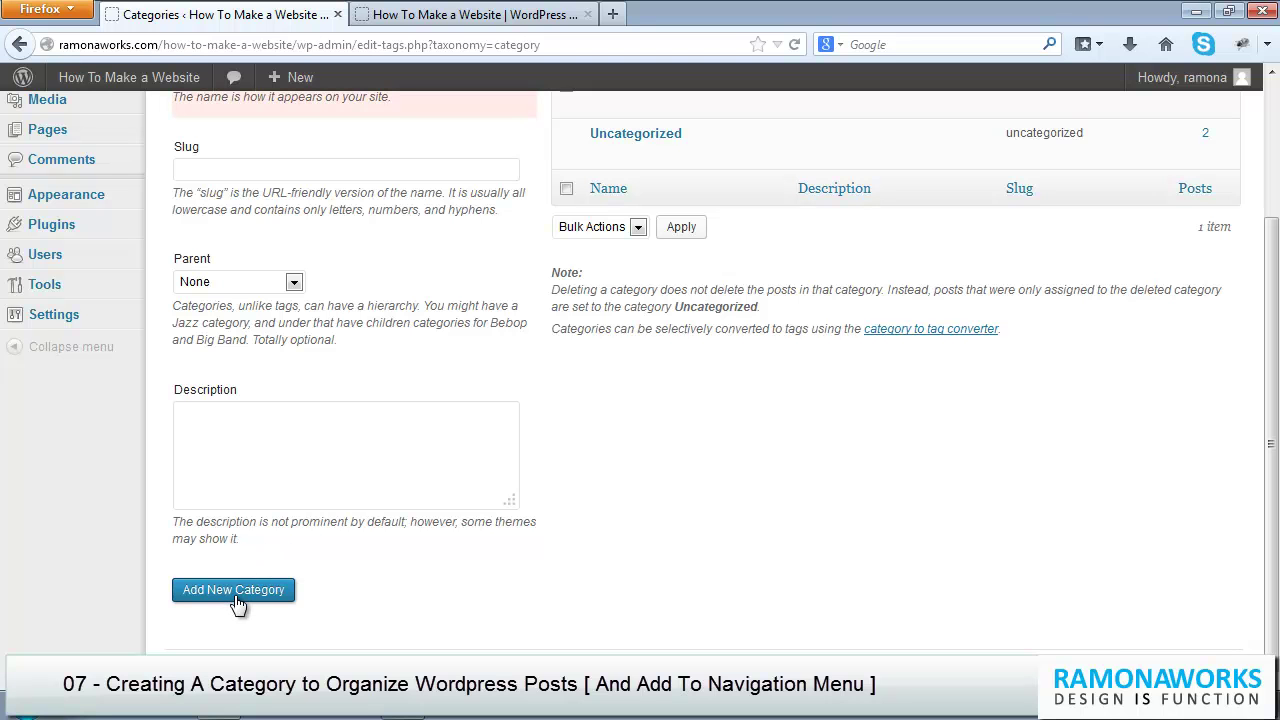
Step: Open the Wordpress Basics category from the category list to review its name, slug, parent and description
scroll(260, 420, up, 3)
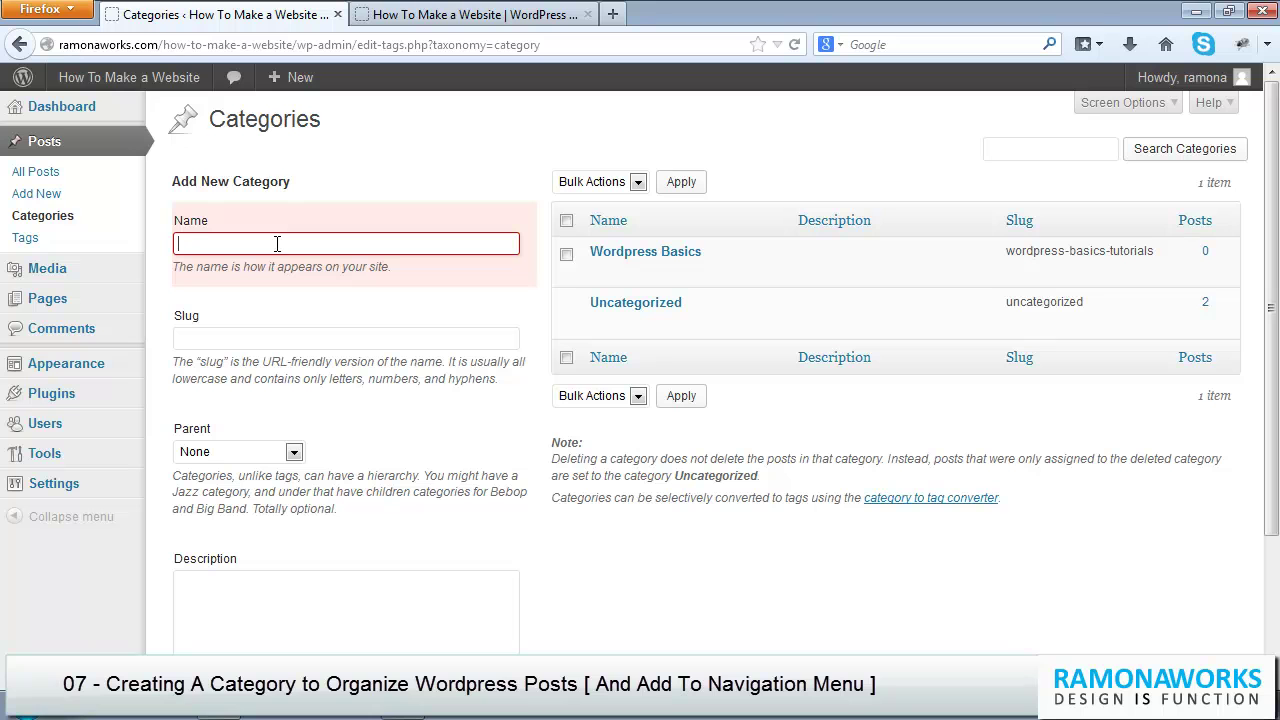
click(432, 240)
key(Escape)
scroll(773, 612, down, 3)
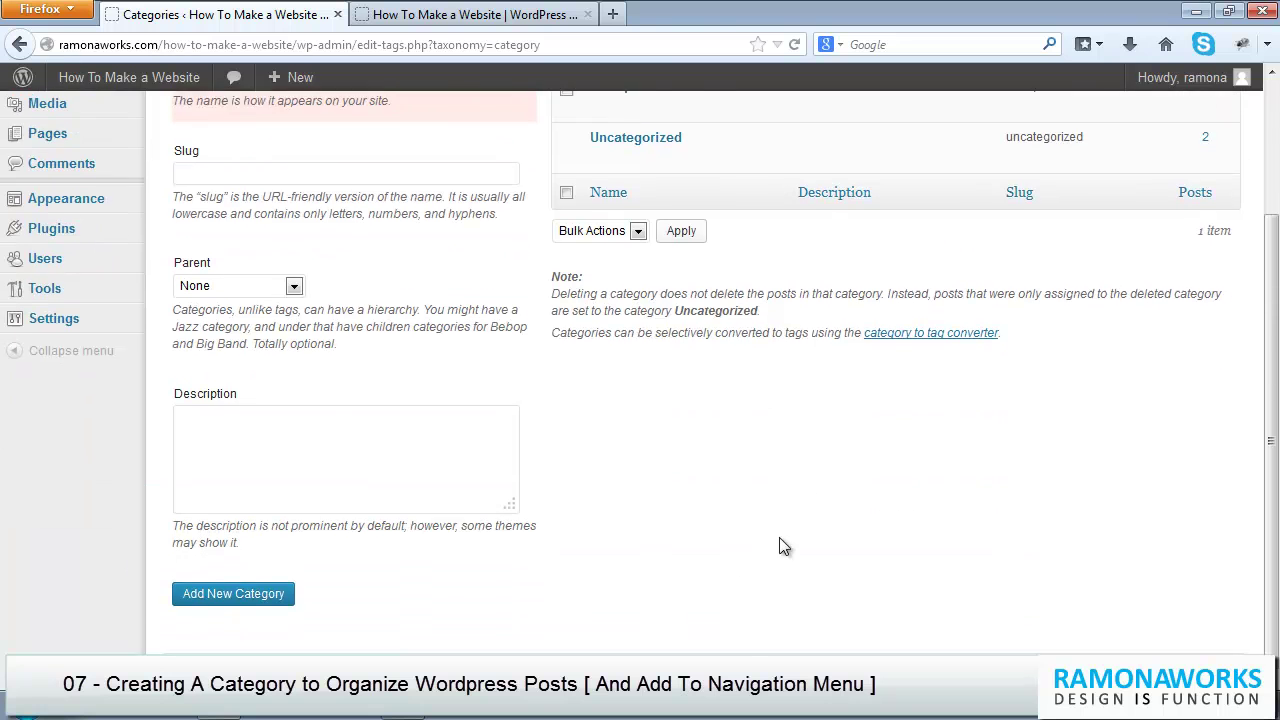
scroll(783, 546, up, 3)
click(672, 251)
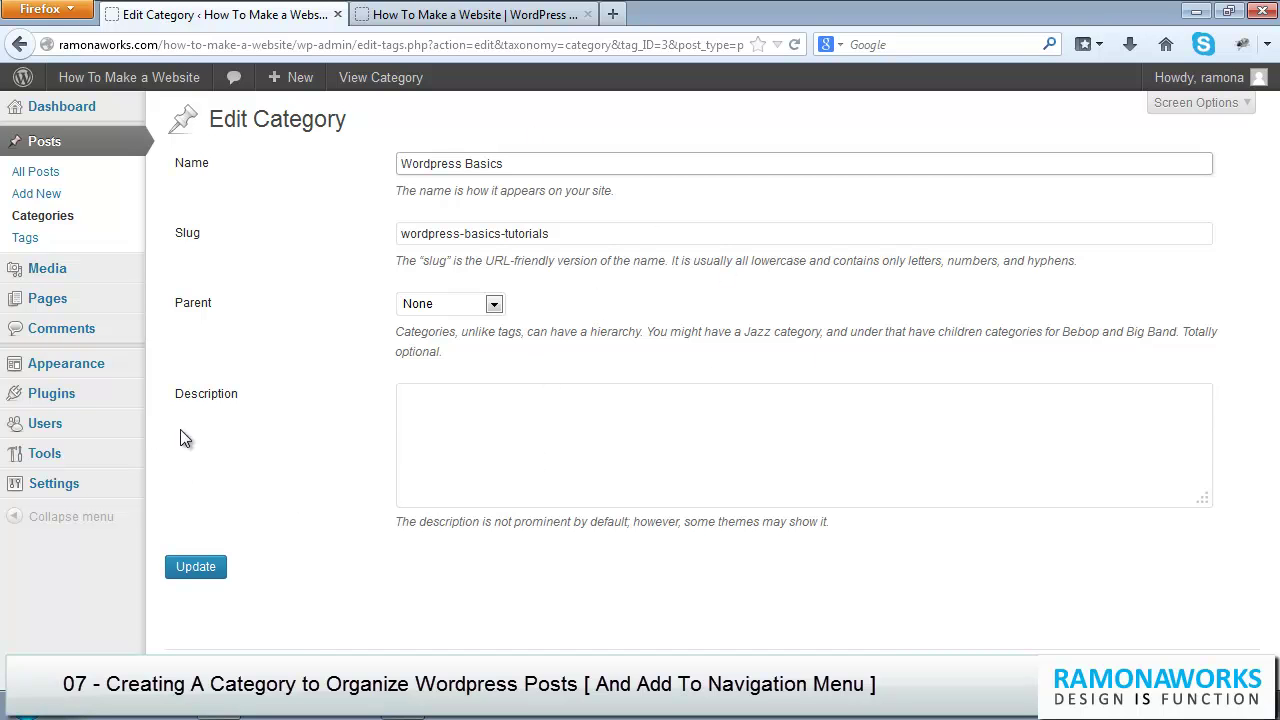
Step: Quick-edit the Lesson 1 post to replace the Uncategorized category with Wordpress Basics and update it
click(58, 176)
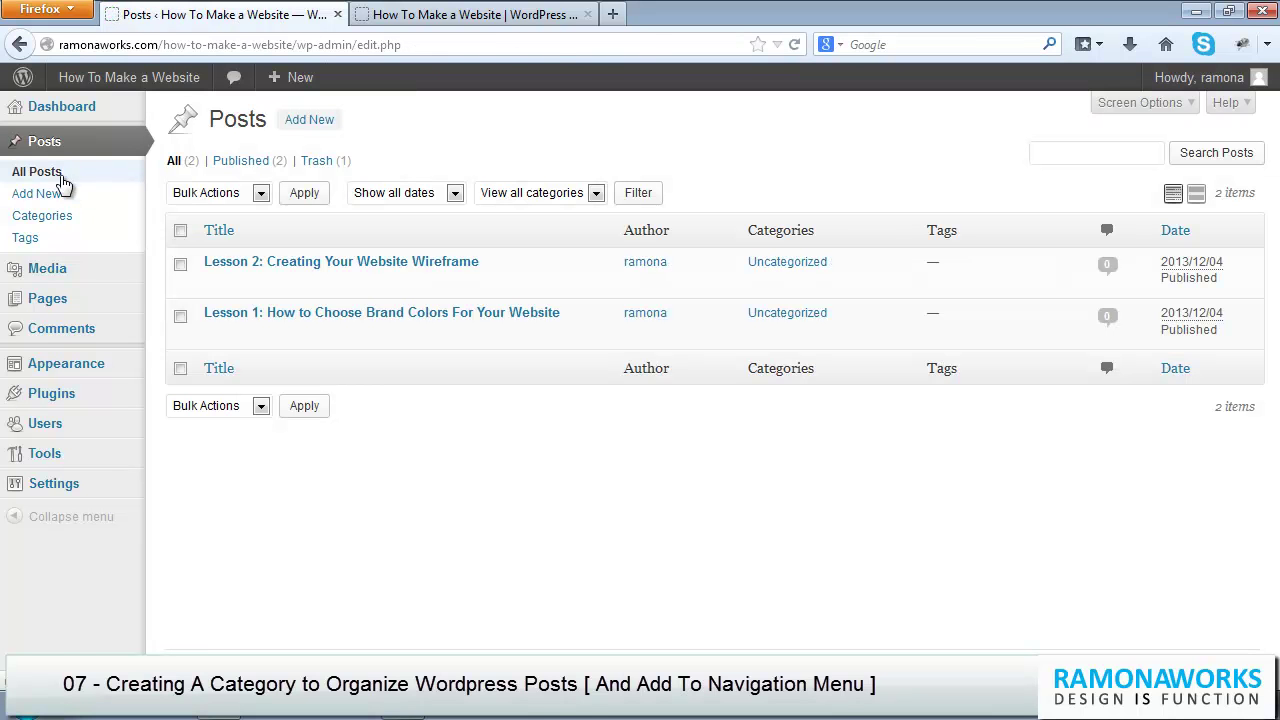
mouse_move(182, 332)
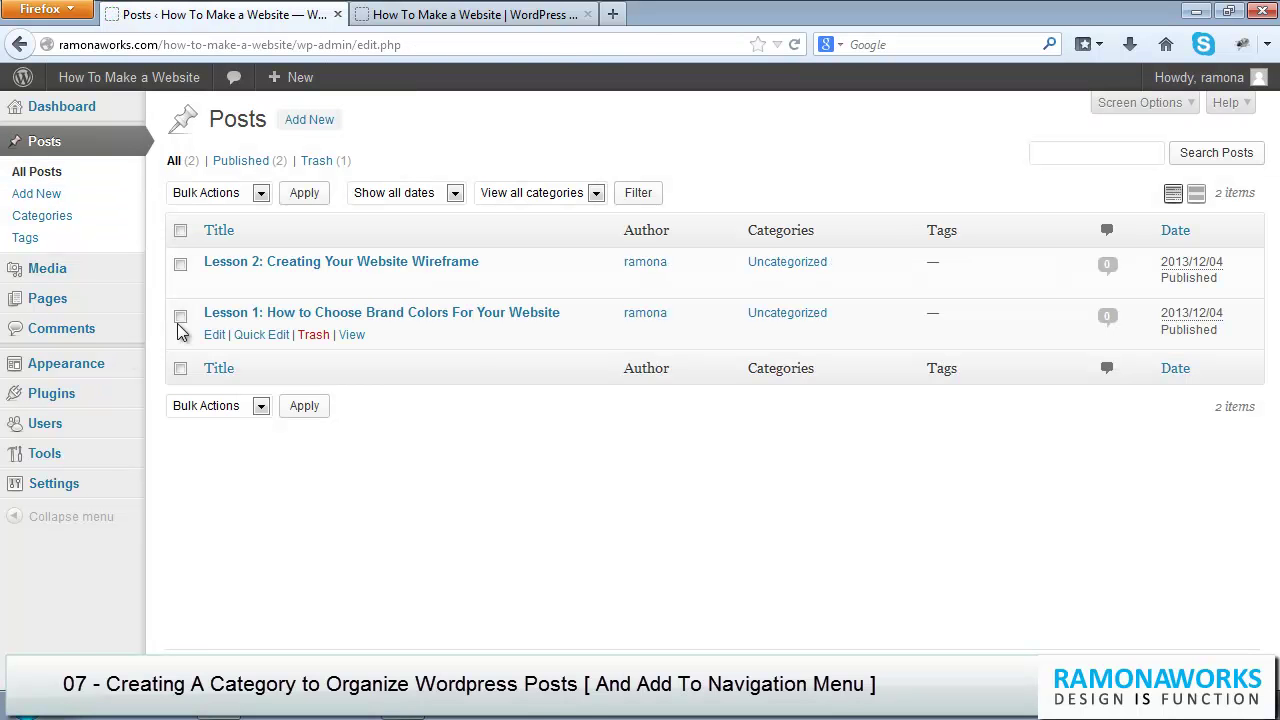
click(243, 336)
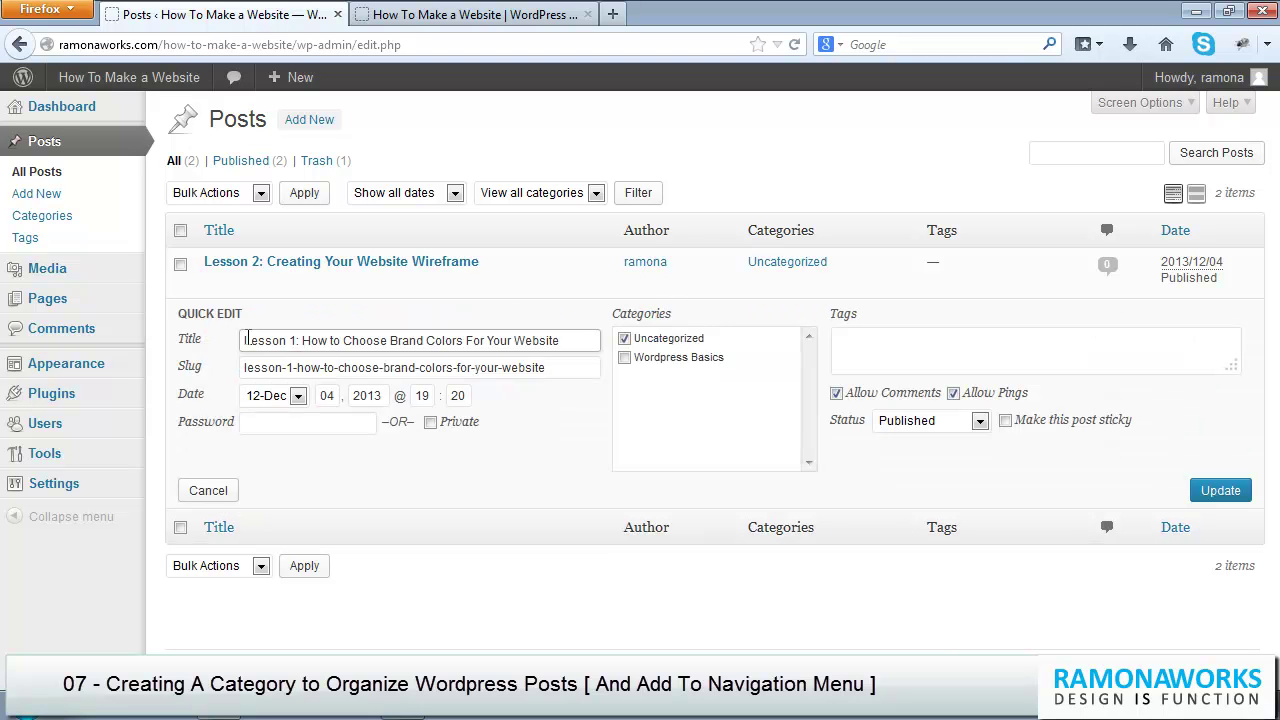
click(624, 358)
click(624, 339)
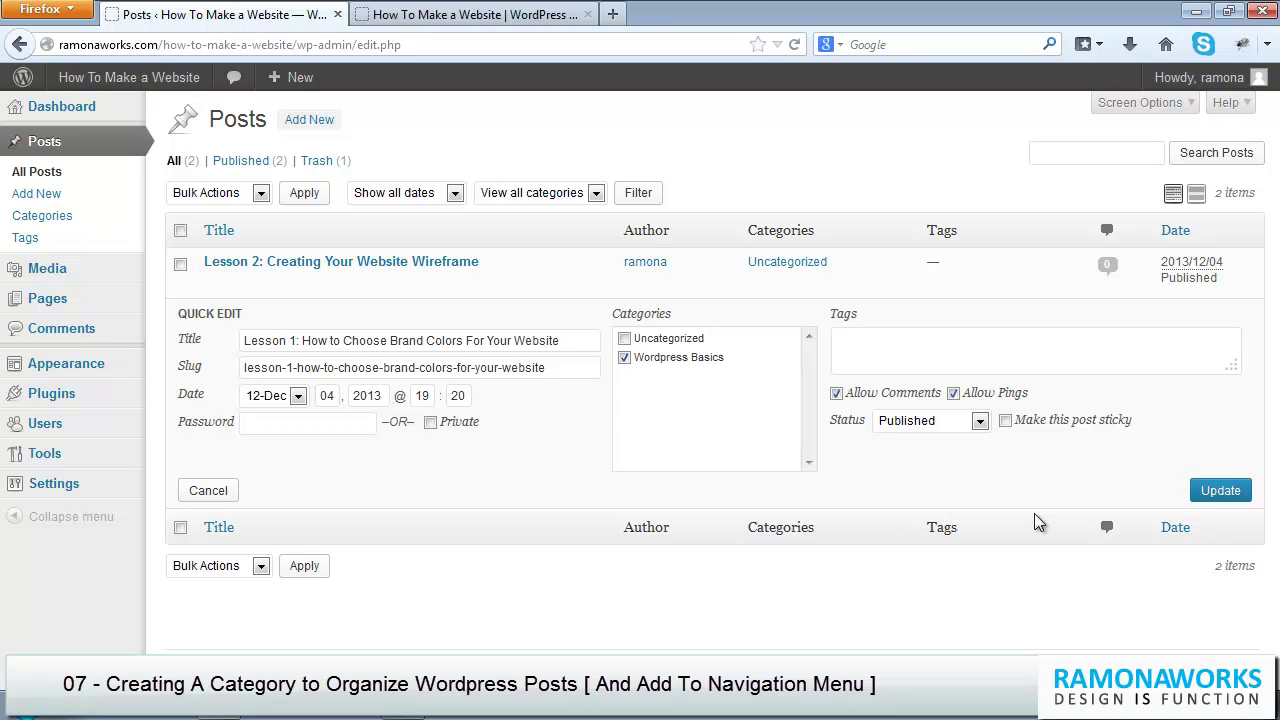
click(1226, 491)
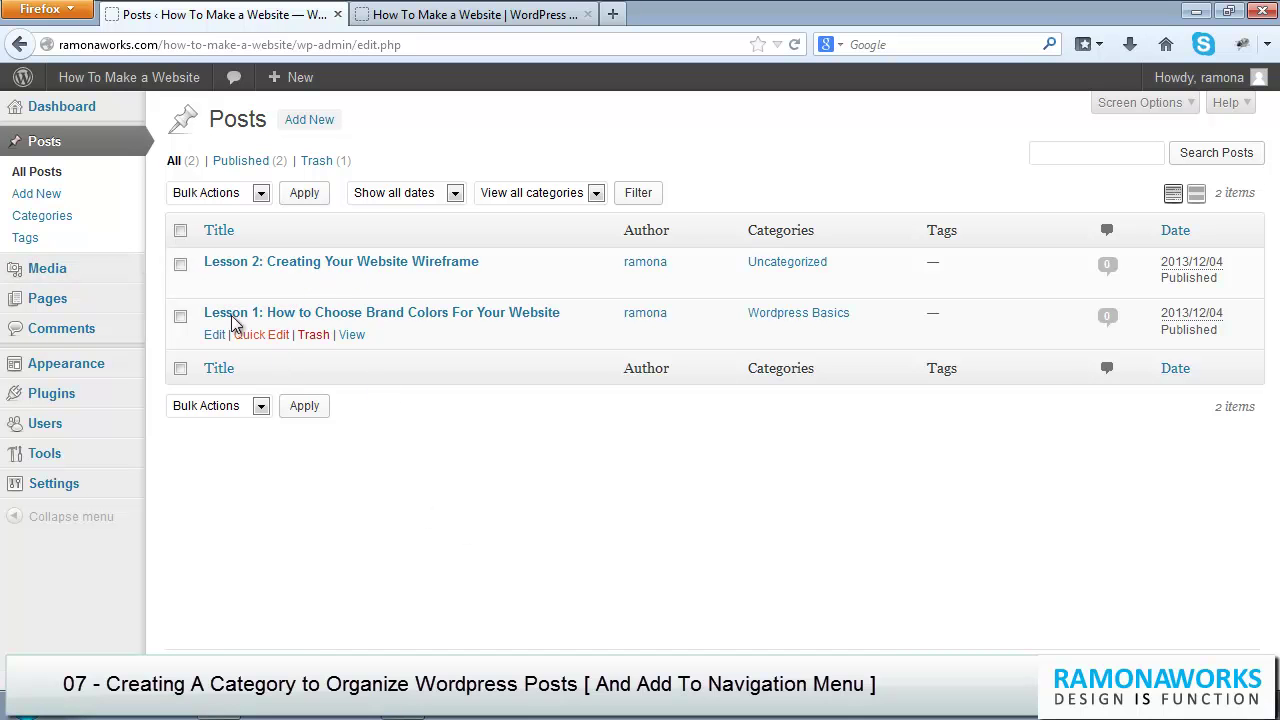
Step: Edit the Lesson 2 post, replace its Uncategorized category with Wordpress Basics and update the post
click(215, 285)
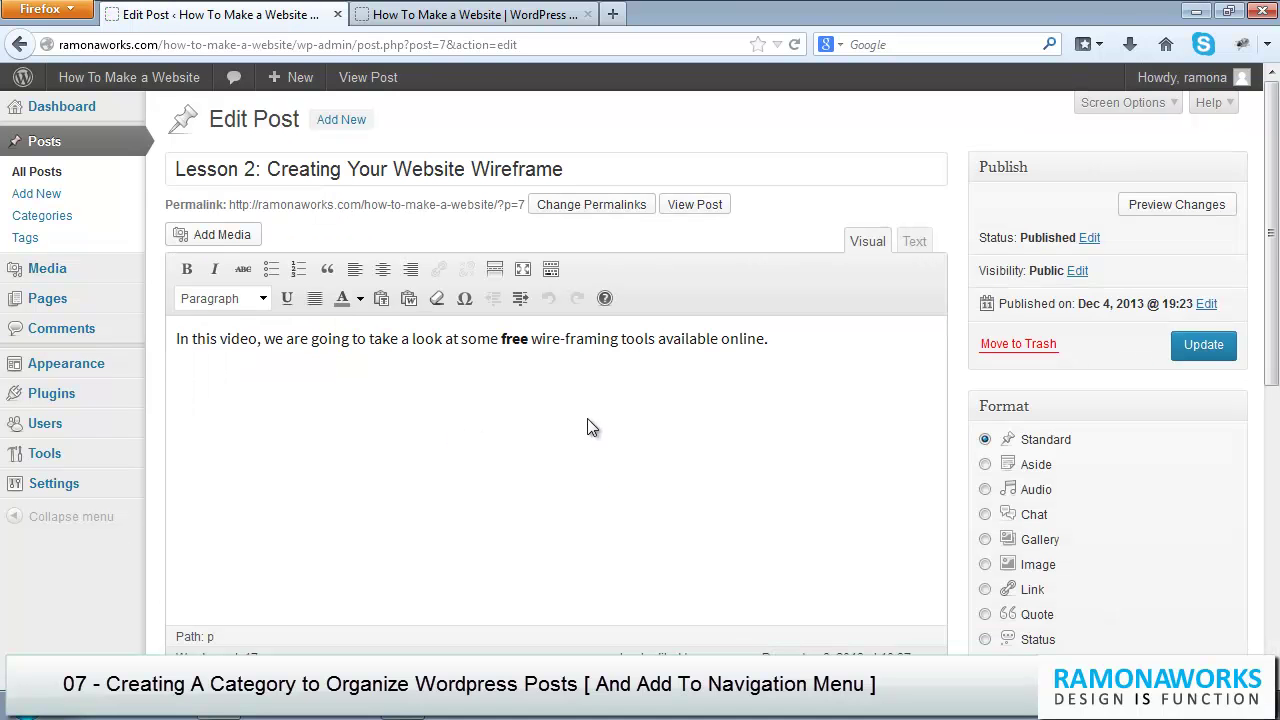
scroll(589, 427, down, 5)
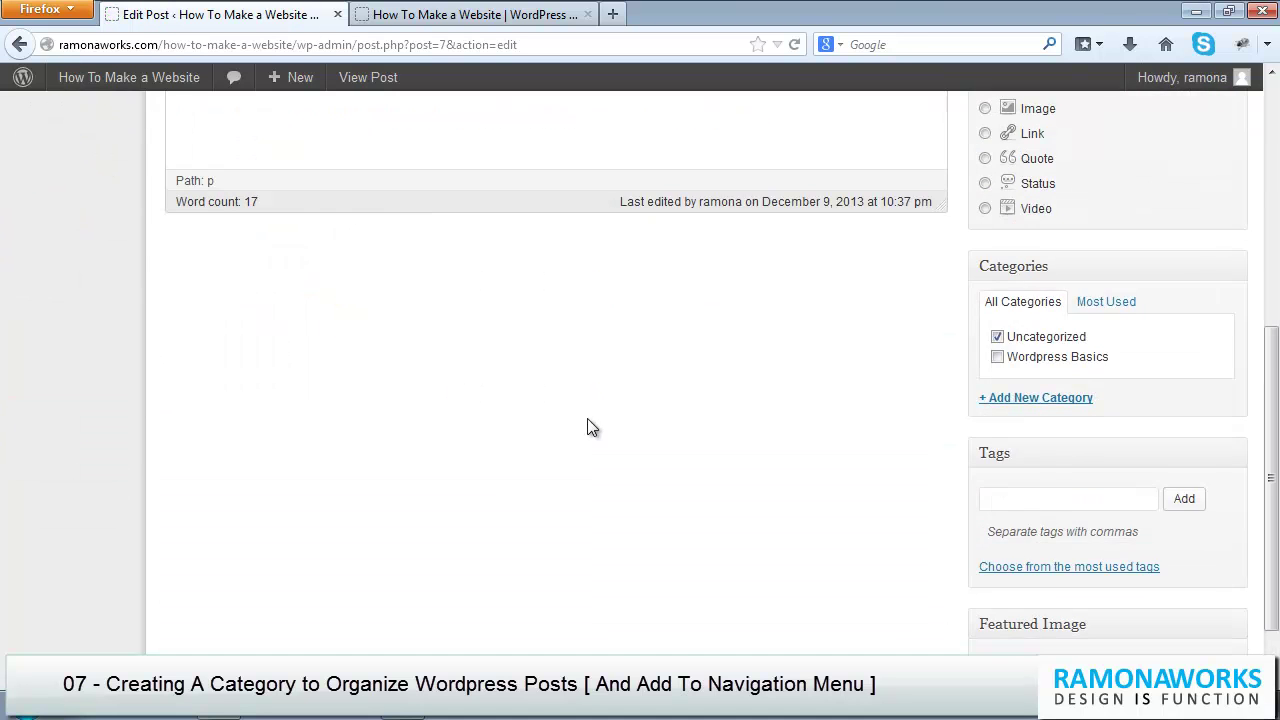
click(997, 337)
click(997, 357)
scroll(860, 460, up, 5)
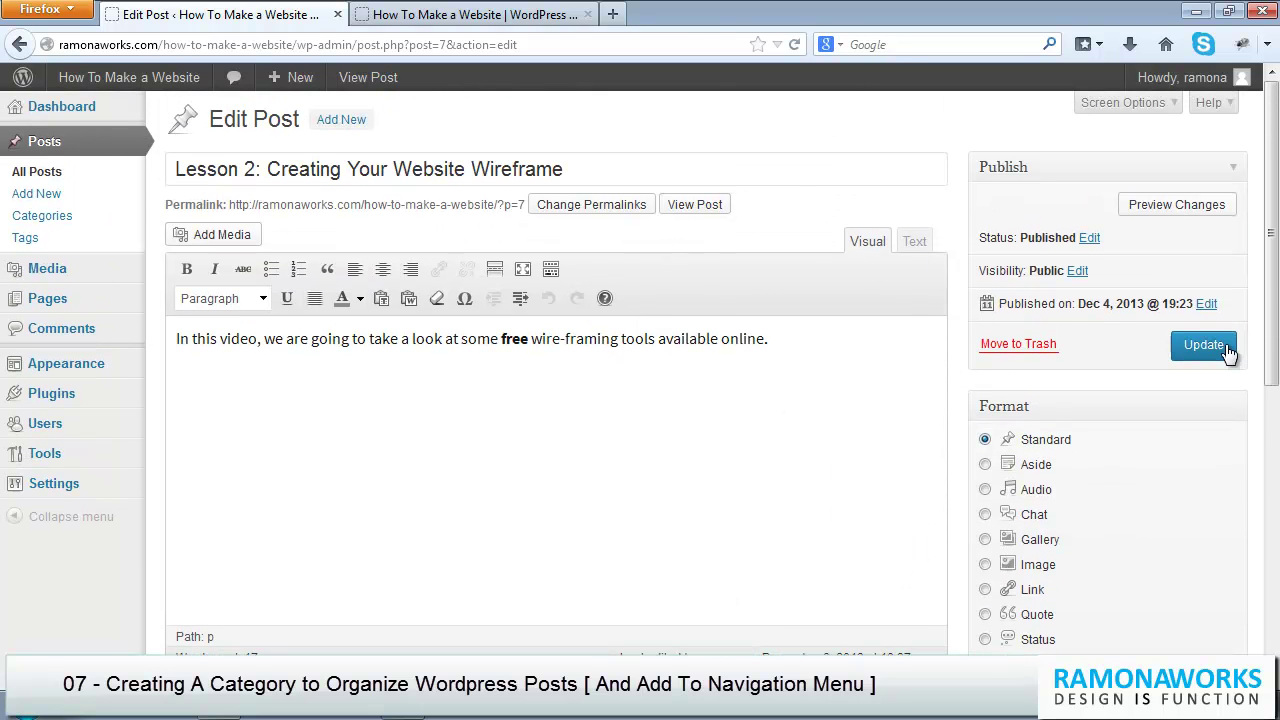
click(1207, 345)
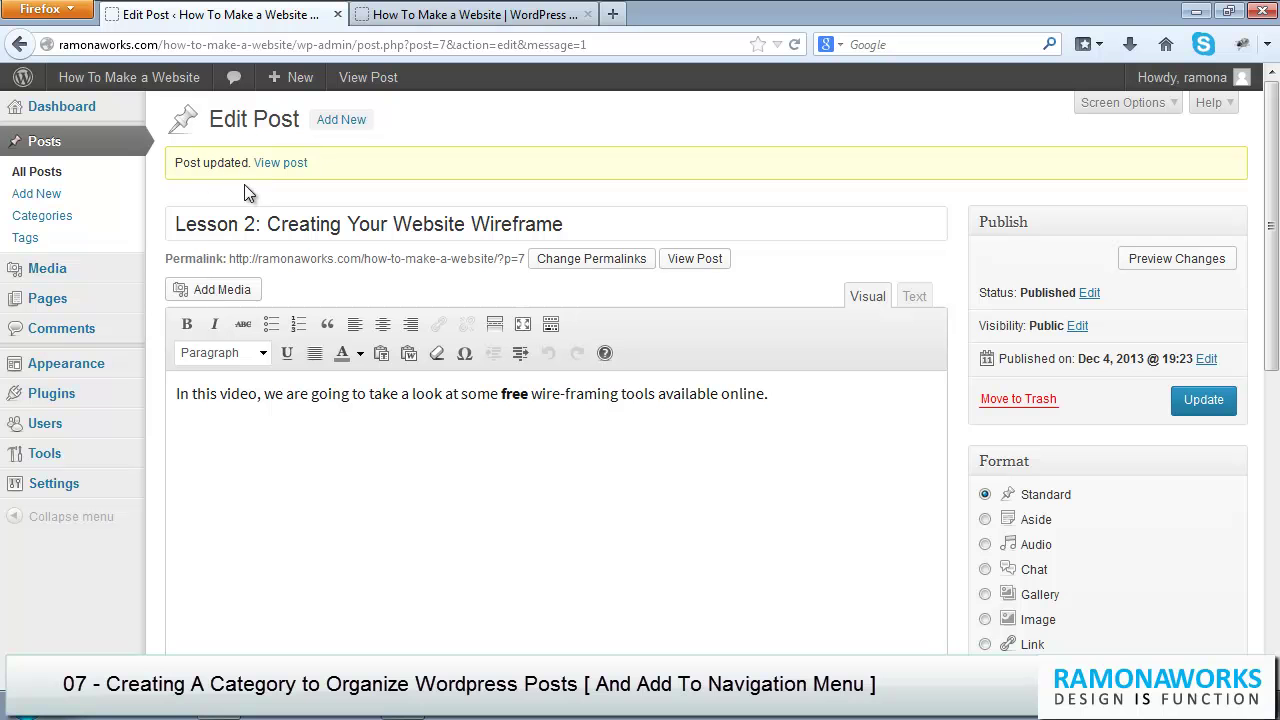
Step: View the updated Lesson 2 post on the site and examine its title, category label and content
click(282, 163)
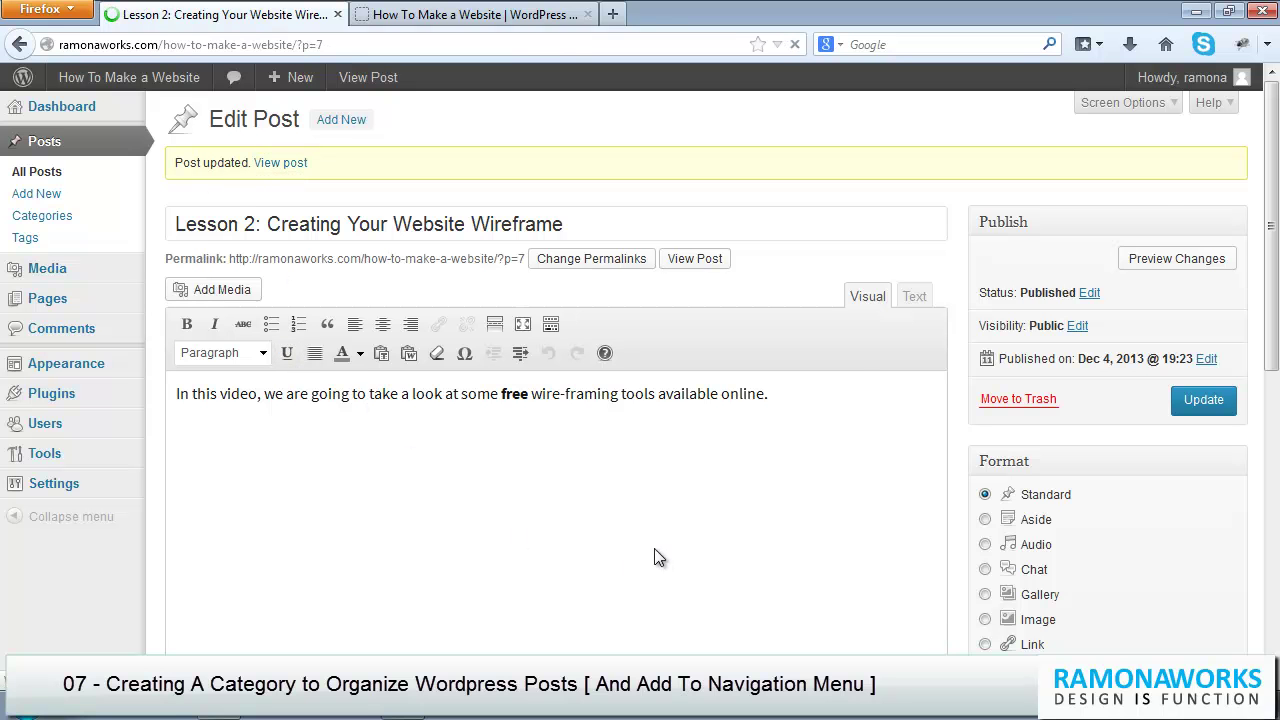
scroll(634, 488, down, 5)
scroll(634, 486, up, 5)
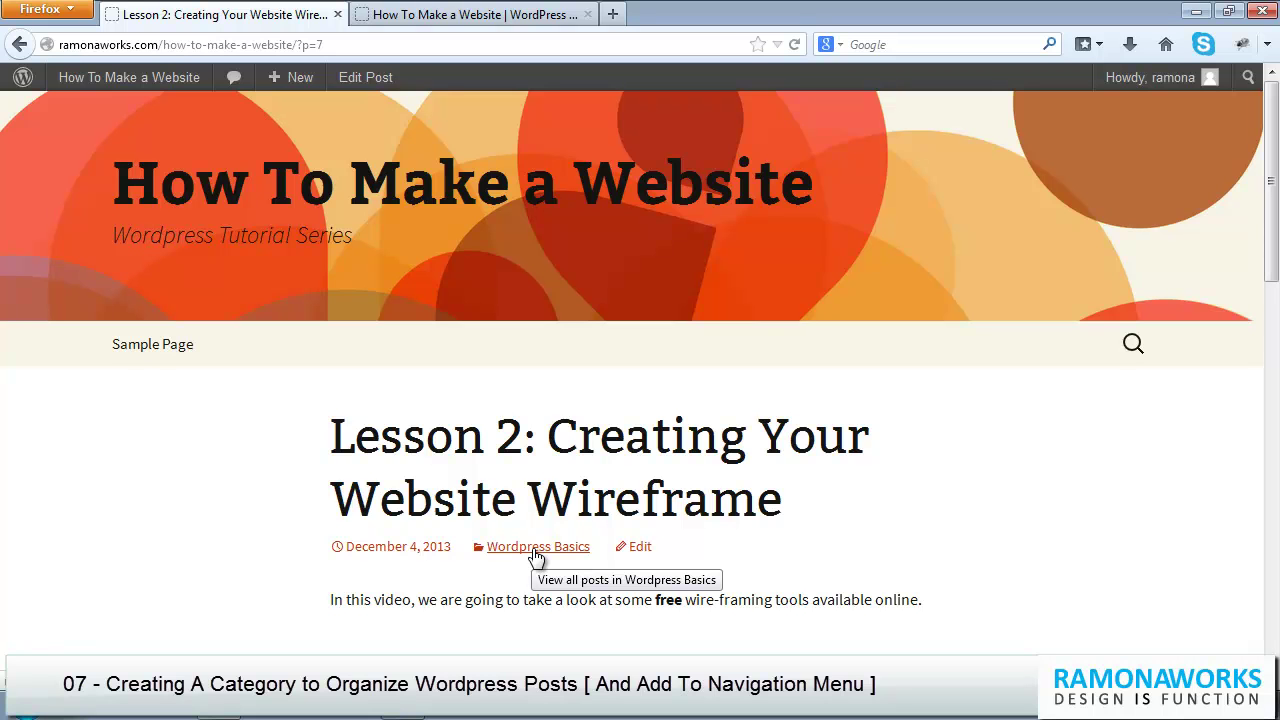
scroll(537, 556, down, 5)
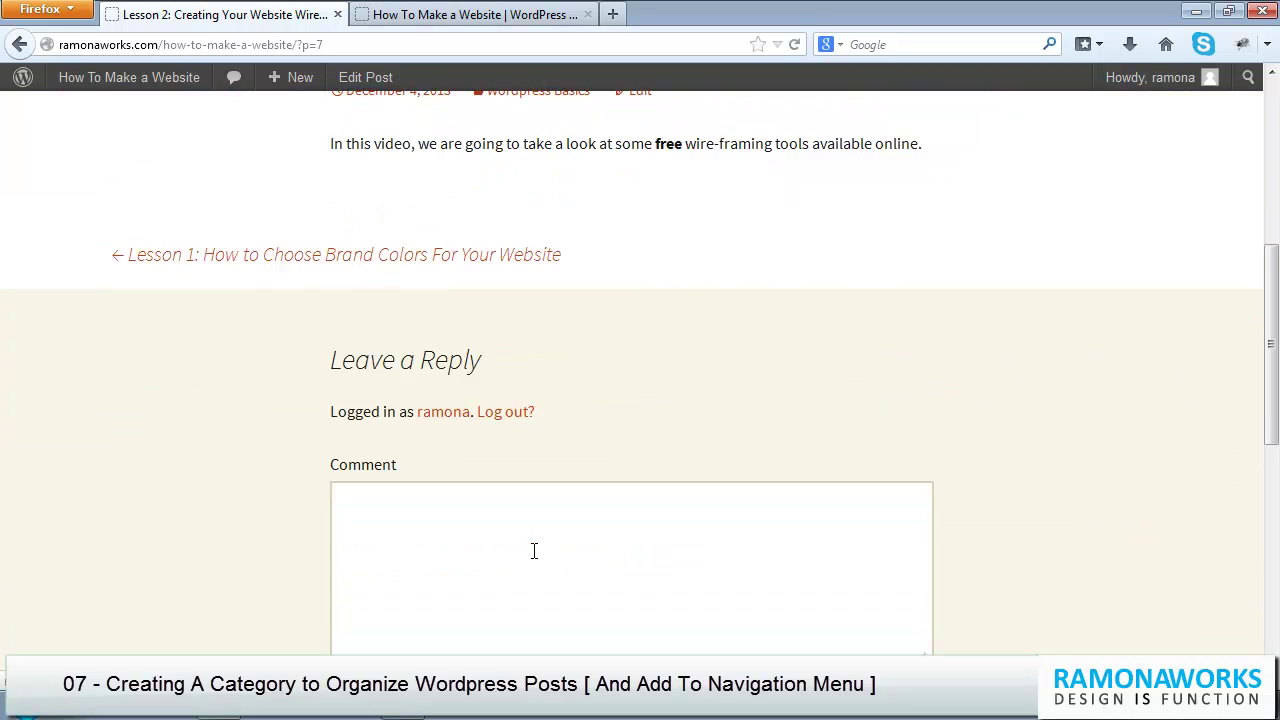
scroll(548, 539, up, 5)
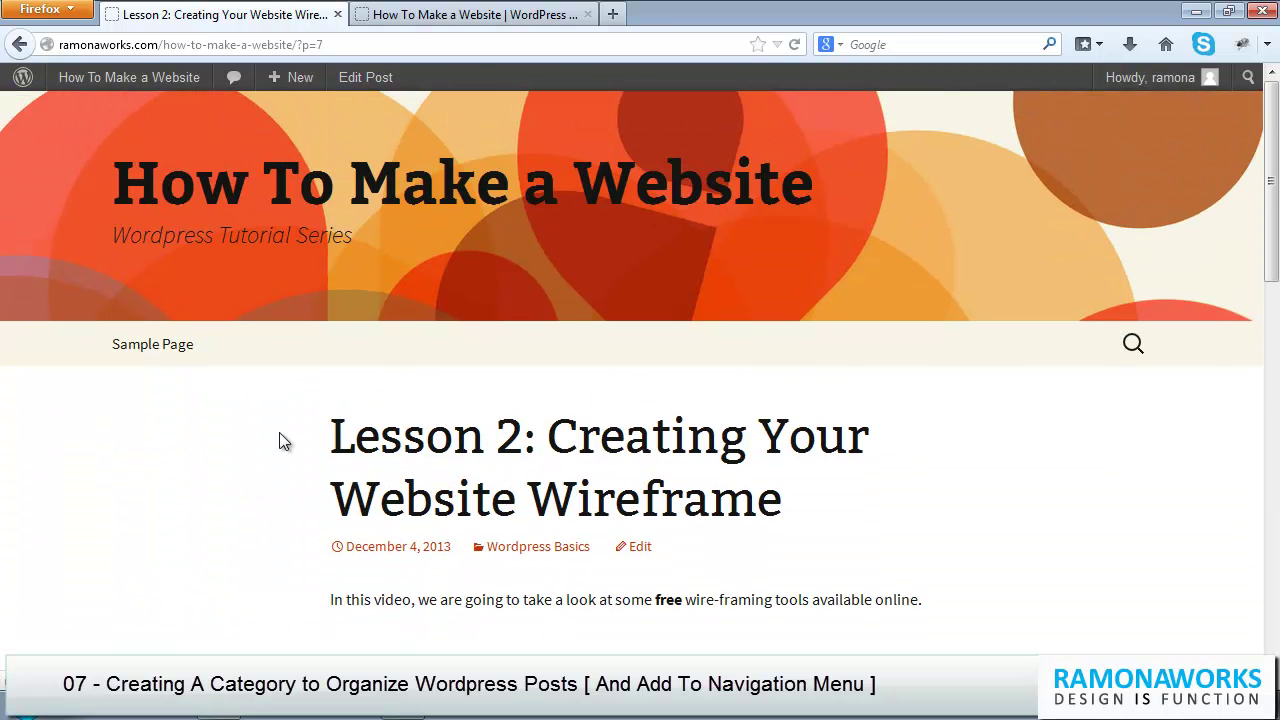
drag(334, 440, 993, 495)
click(993, 495)
scroll(686, 577, down, 3)
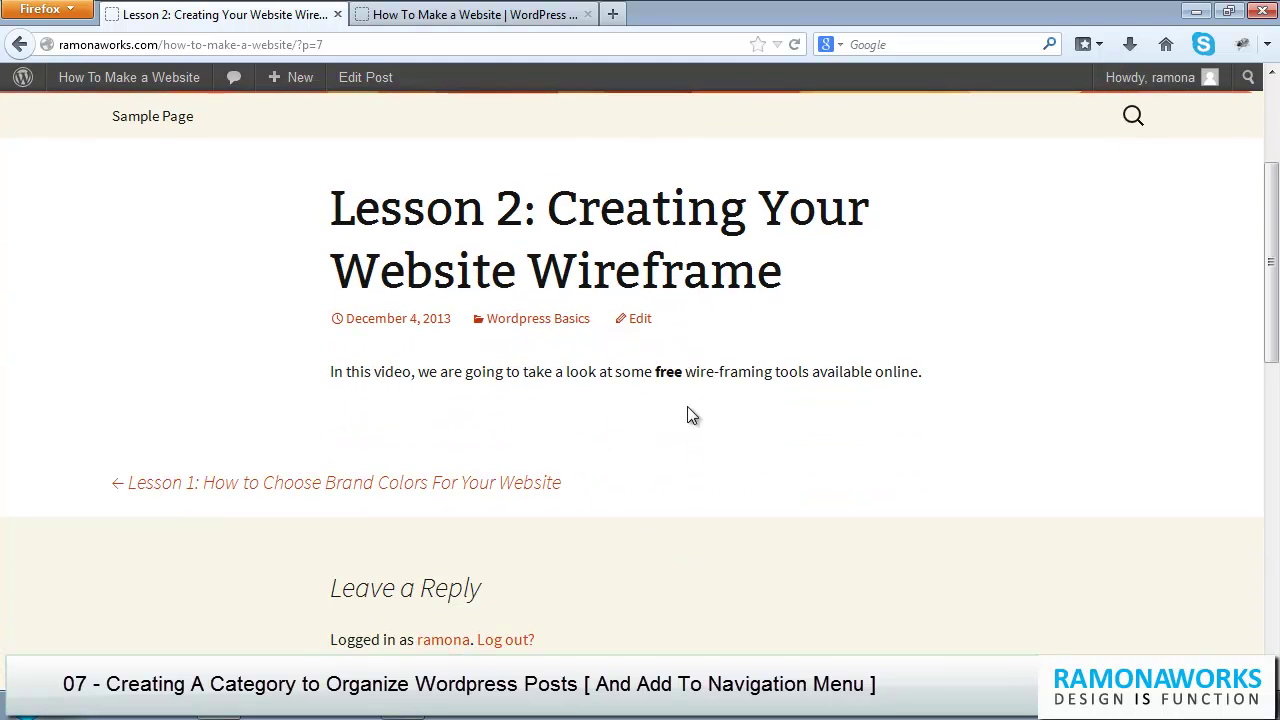
scroll(686, 414, up, 3)
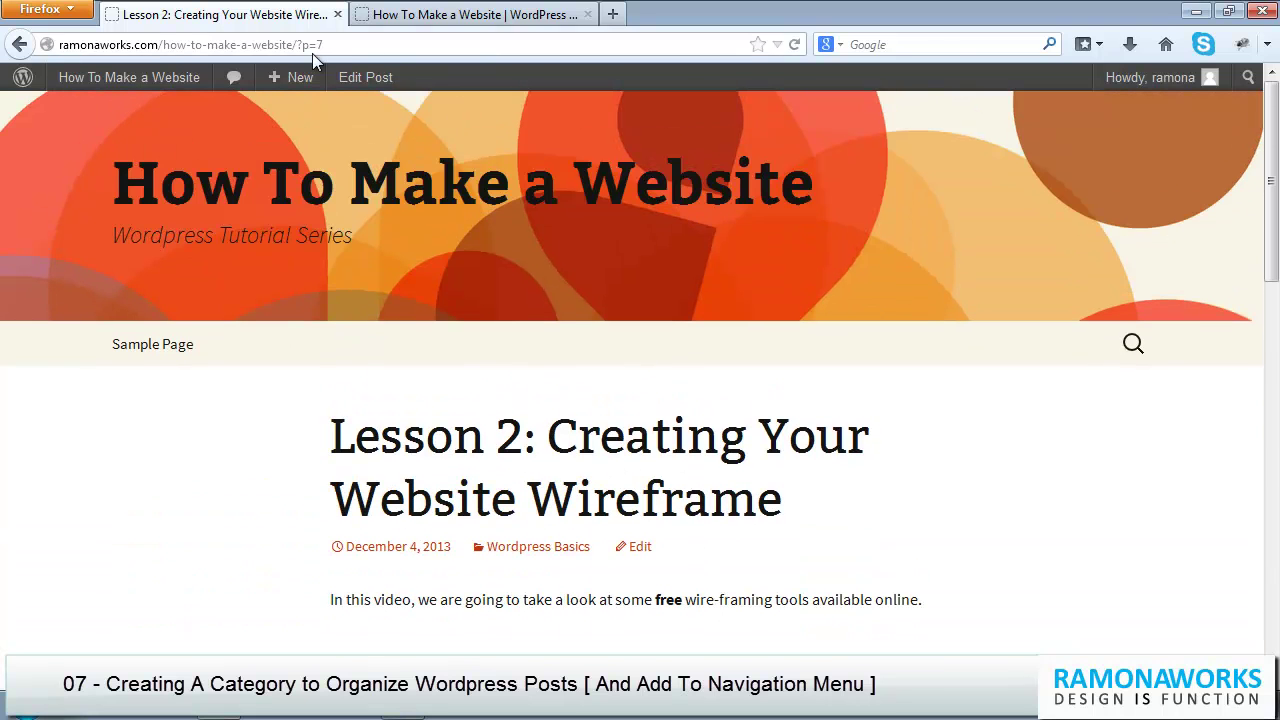
Step: Return to the site's admin dashboard and close the extra tab showing the live site
click(128, 77)
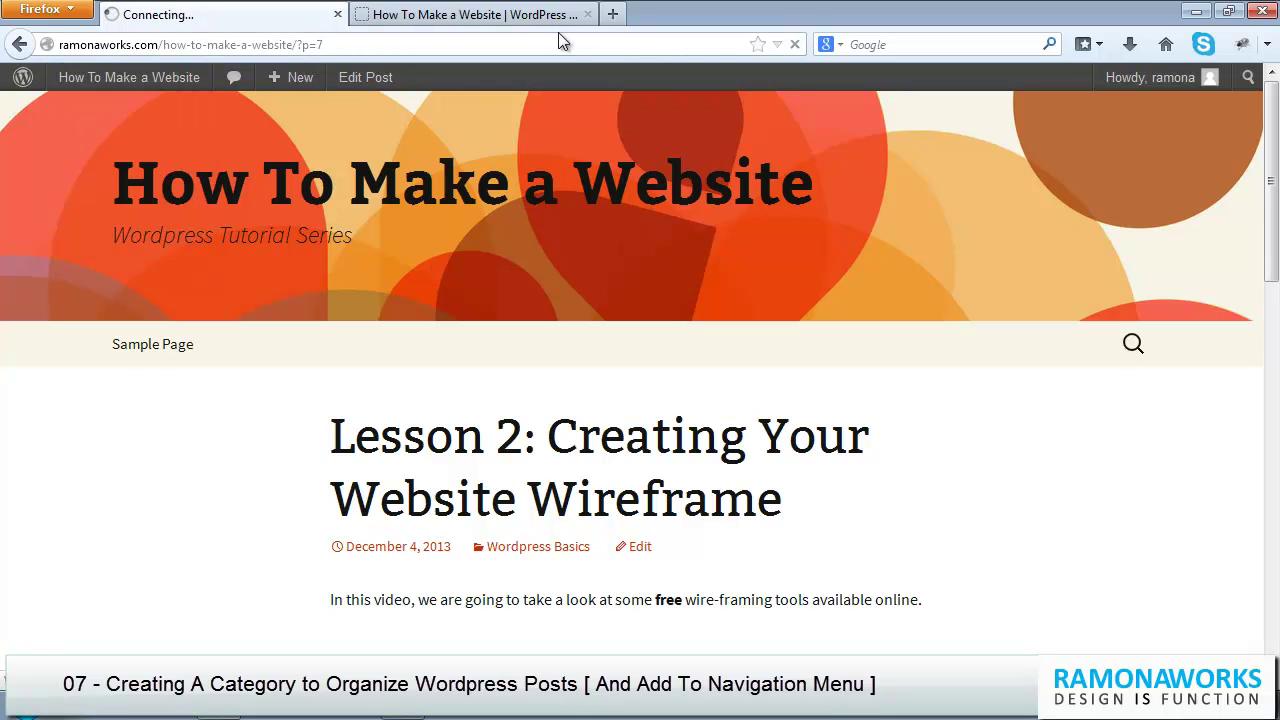
click(587, 14)
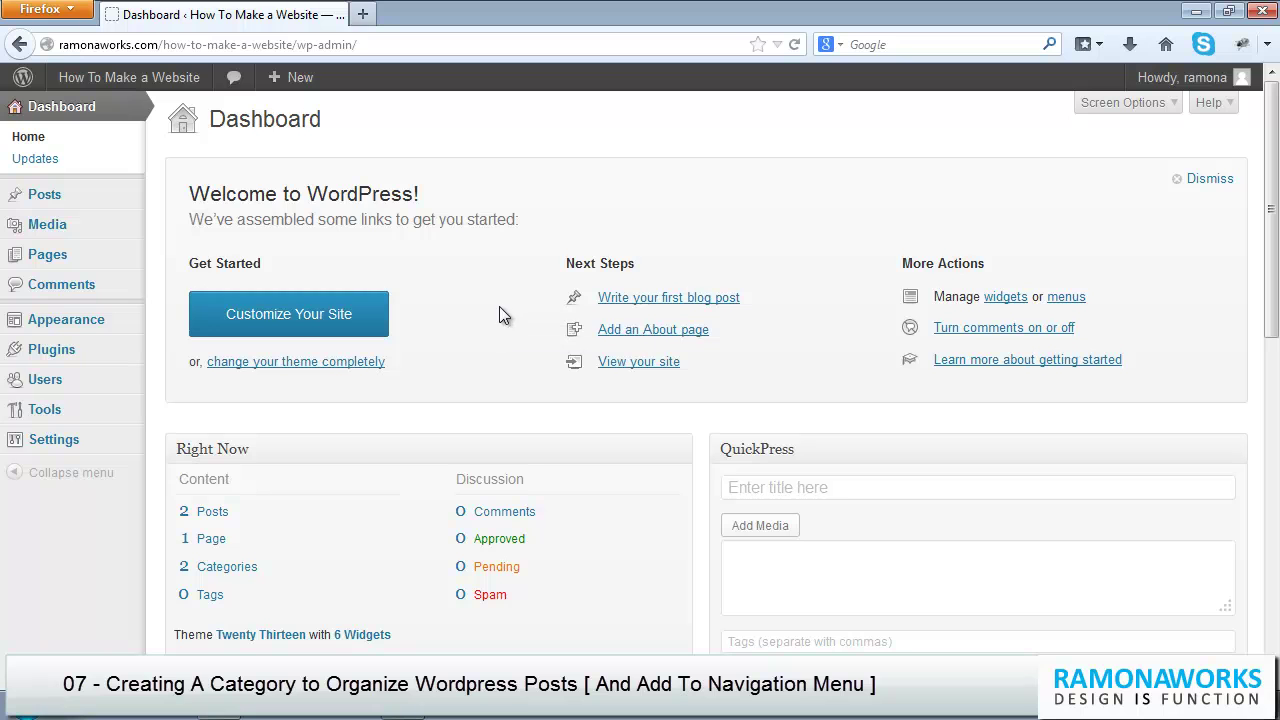
mouse_move(67, 352)
mouse_move(87, 207)
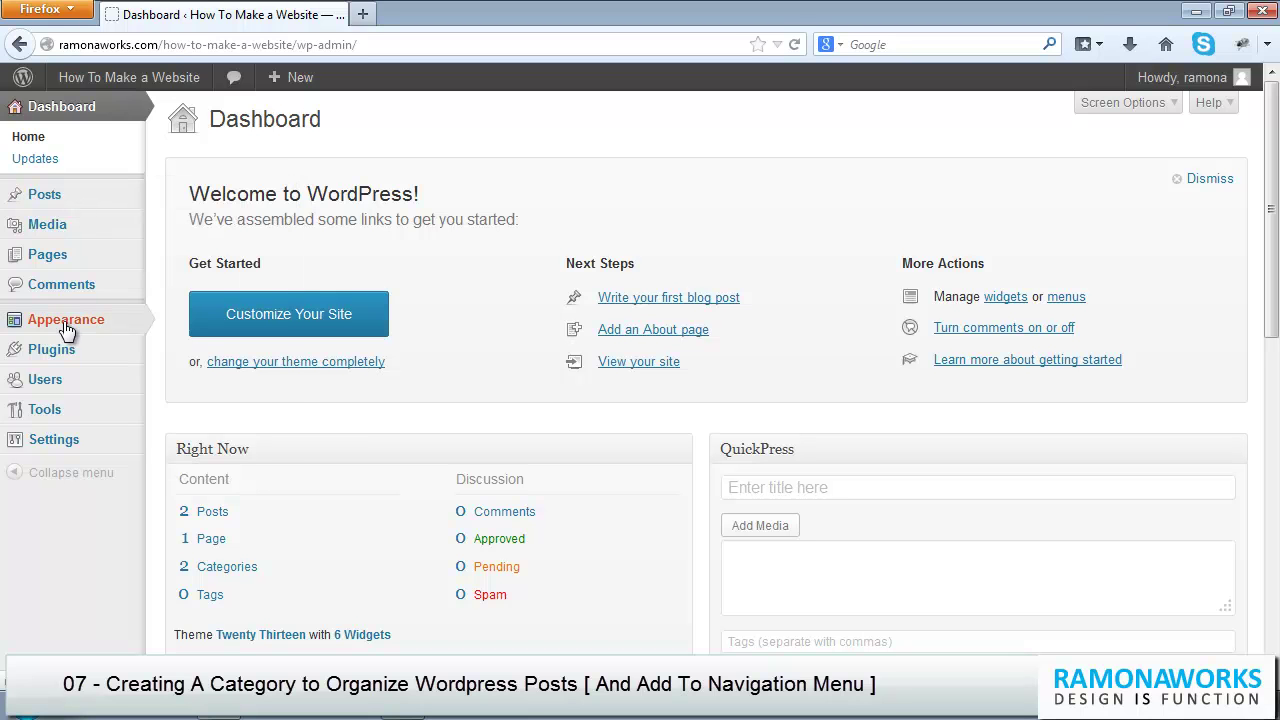
Step: Open the menu editor, view the live site in a new tab to examine its navigation bar, and return to the editor
mouse_move(65, 330)
click(180, 385)
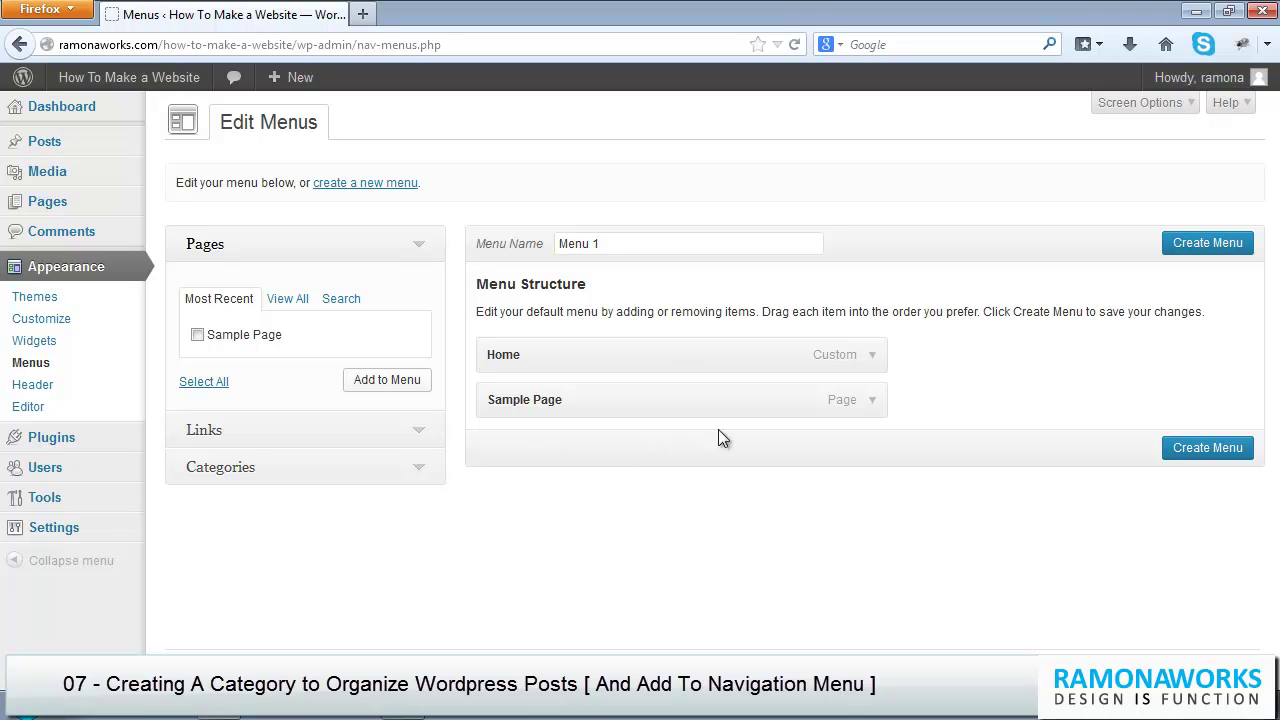
right_click(187, 78)
click(236, 88)
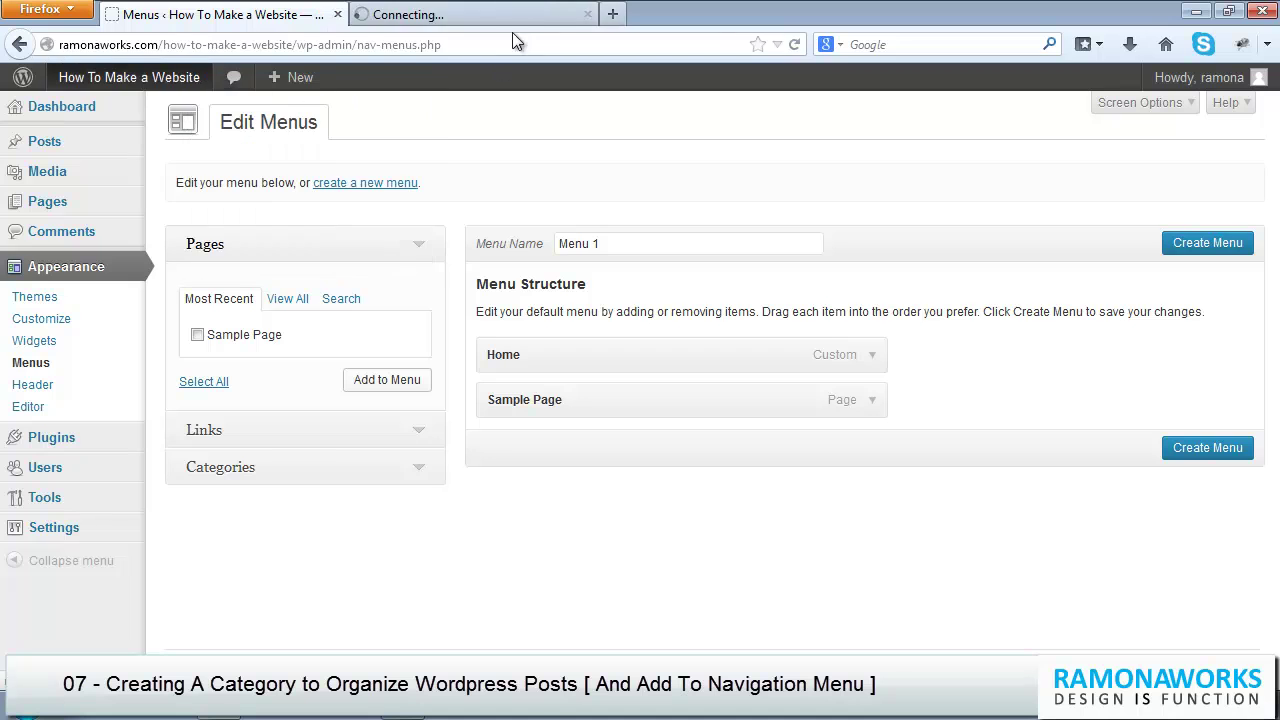
click(513, 28)
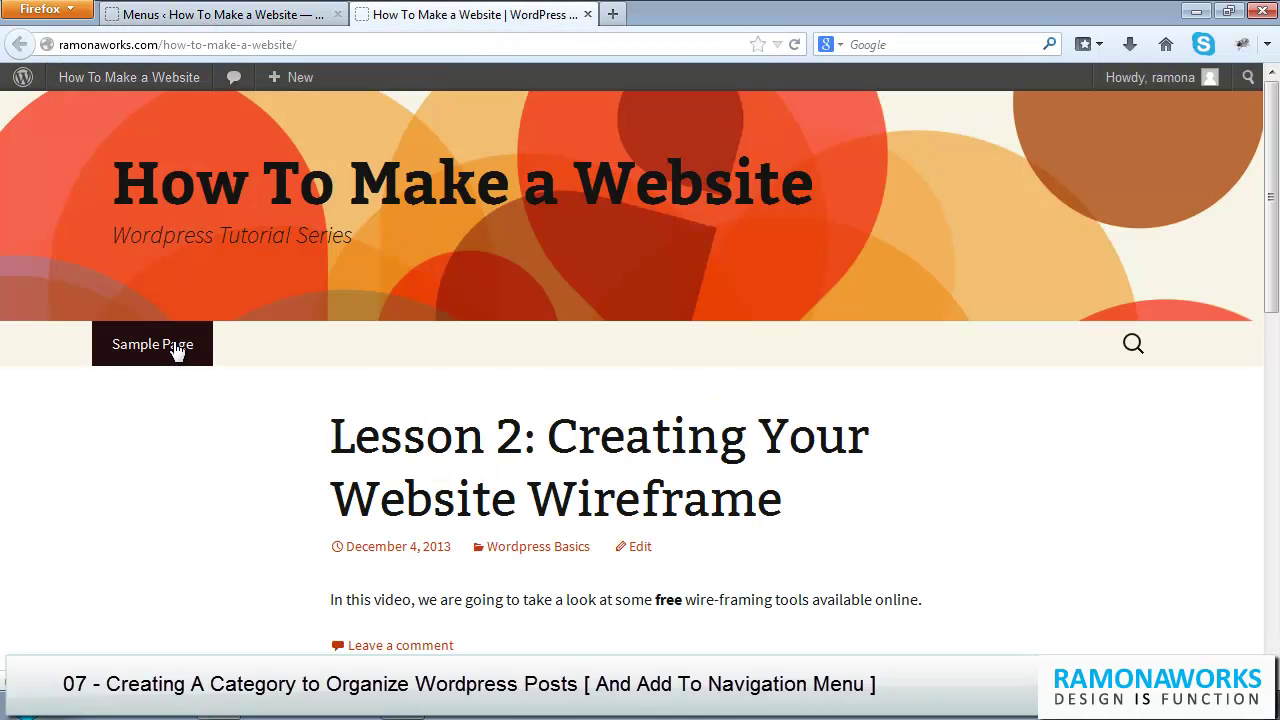
click(243, 16)
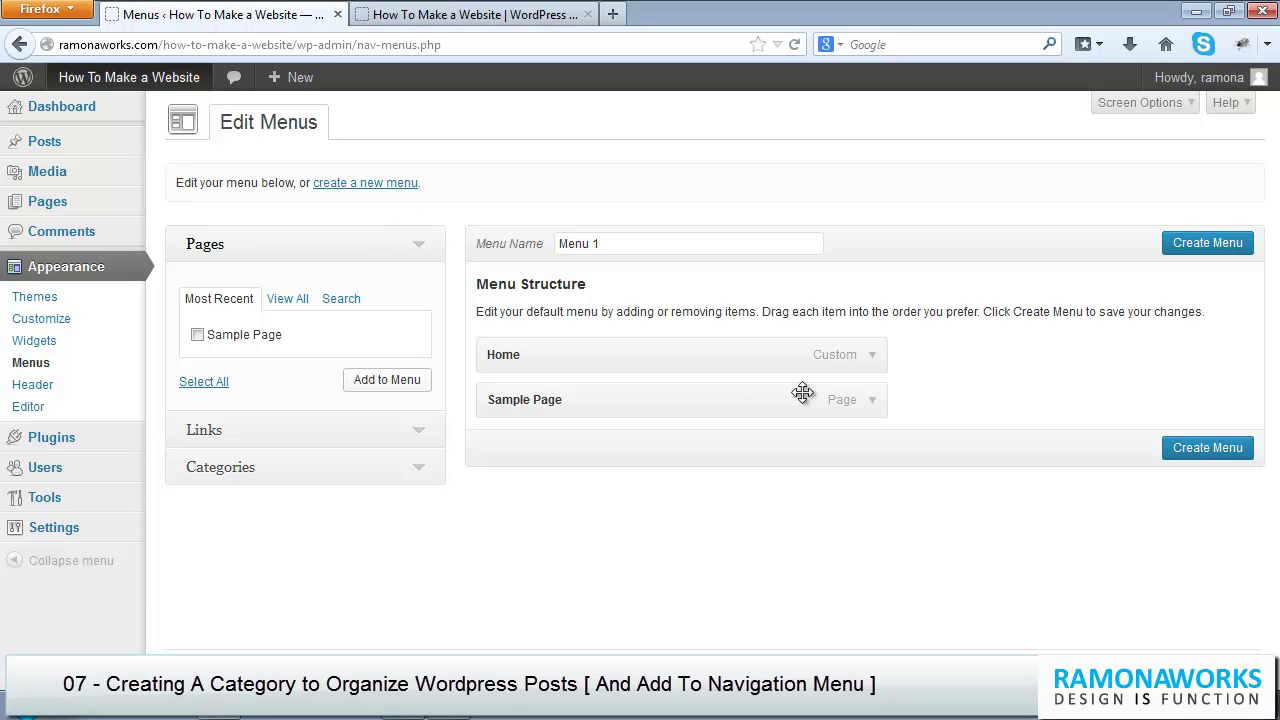
Step: Remove the Sample Page item from Menu 1 and expand the Home item's settings
click(871, 404)
click(872, 405)
click(872, 405)
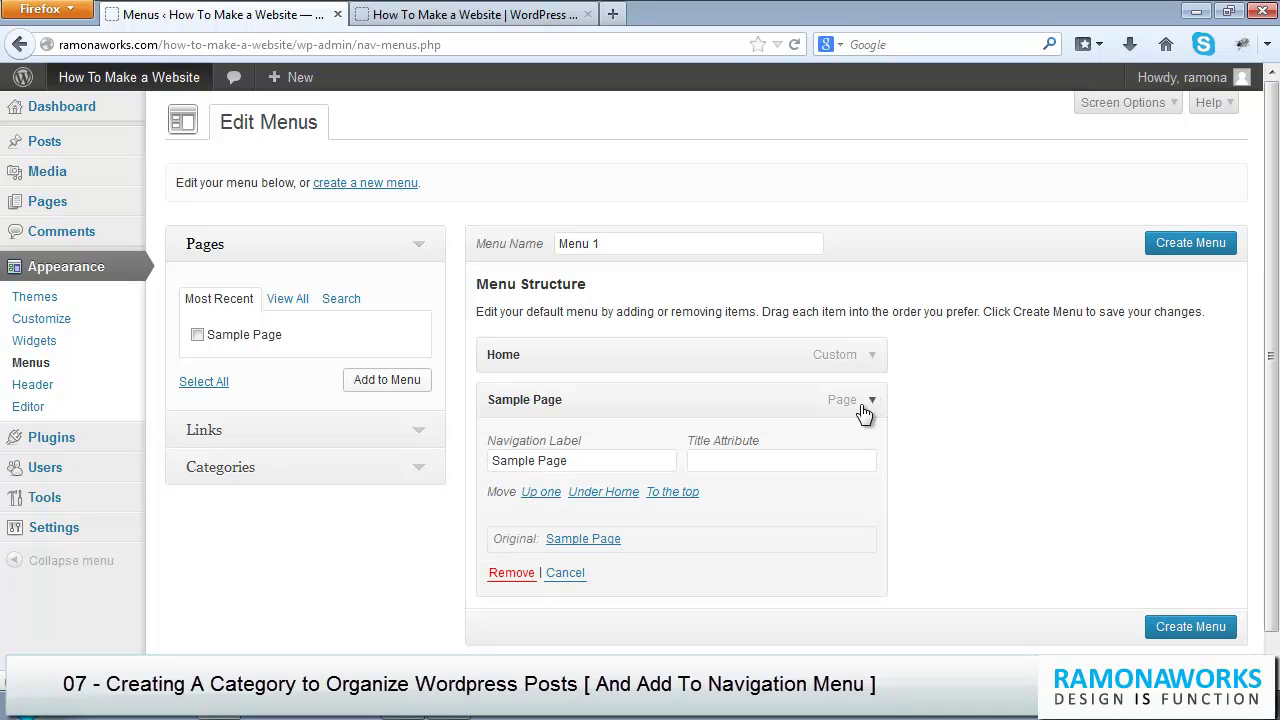
click(511, 573)
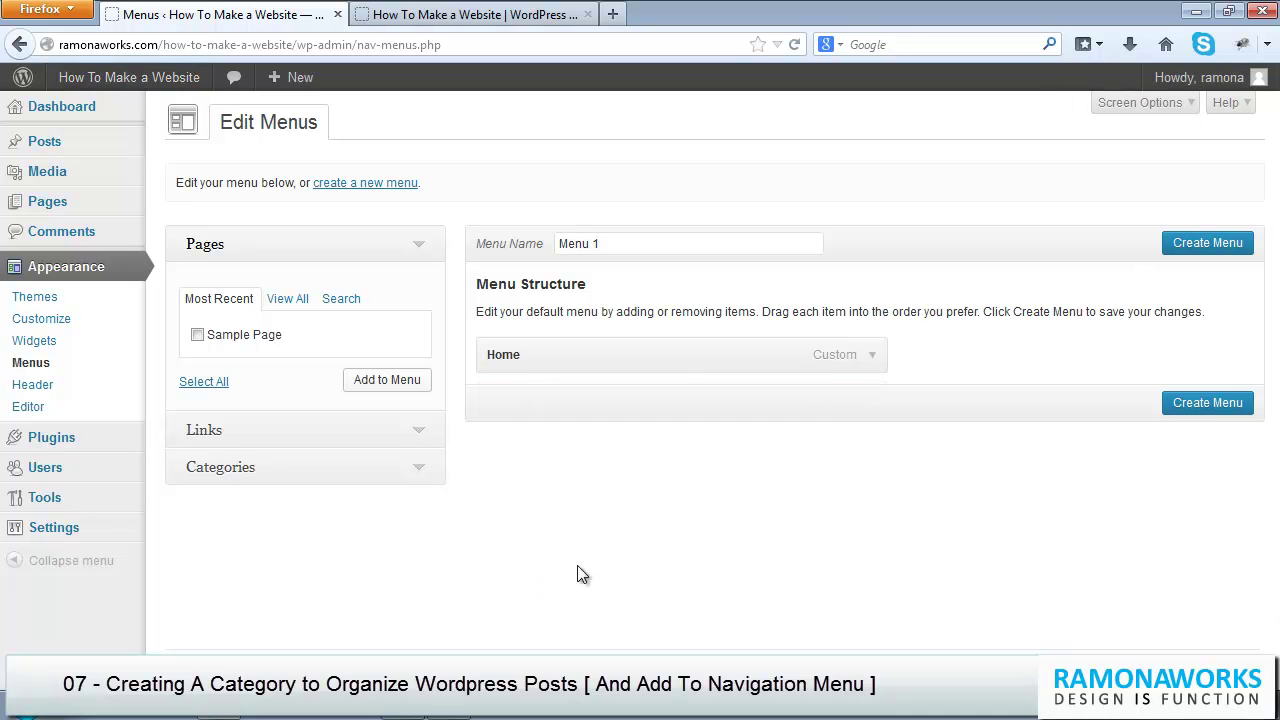
click(873, 360)
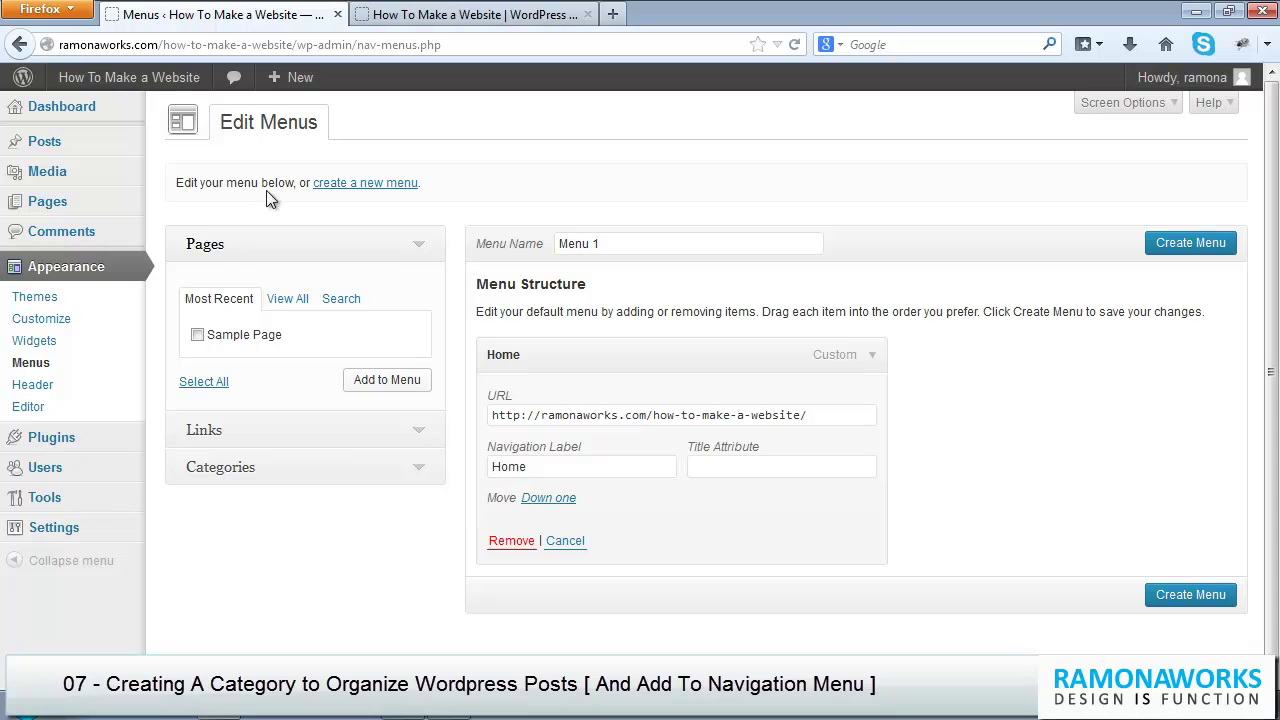
Step: Leave Menu 1 without saving and create a new menu named How To Make A Website - Tutorial Series
click(335, 183)
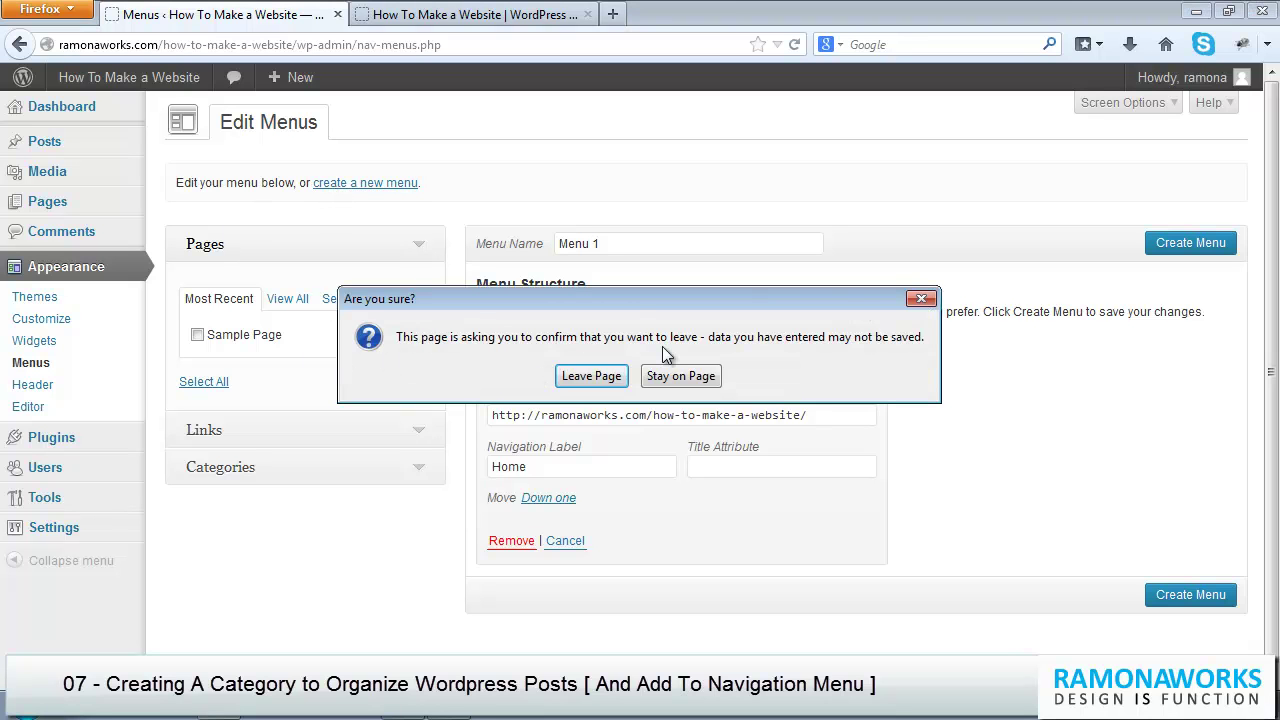
click(606, 375)
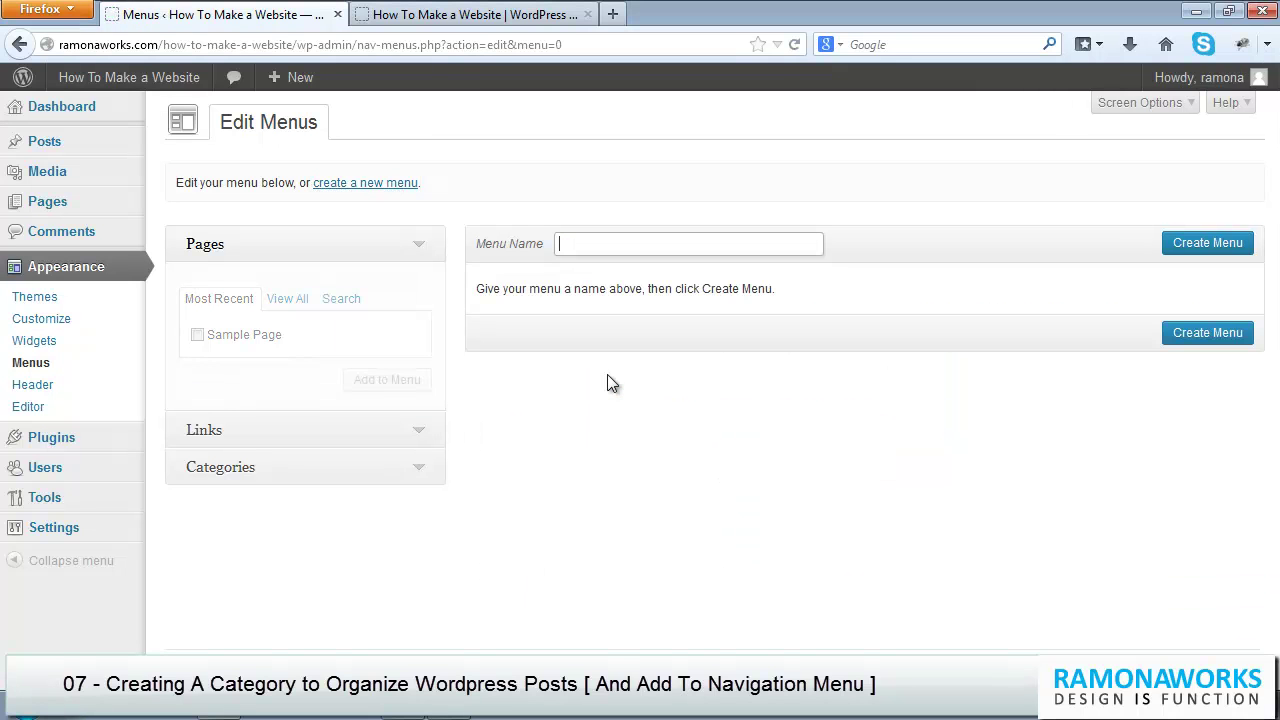
click(619, 252)
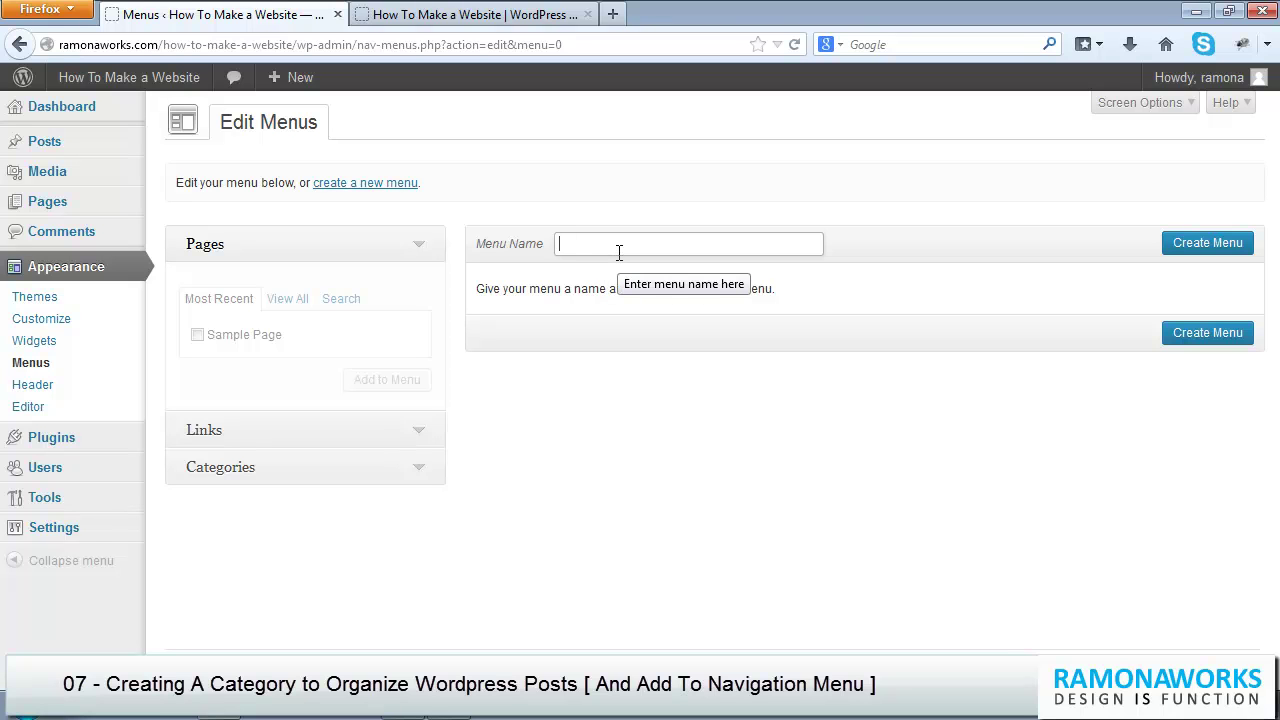
click(414, 476)
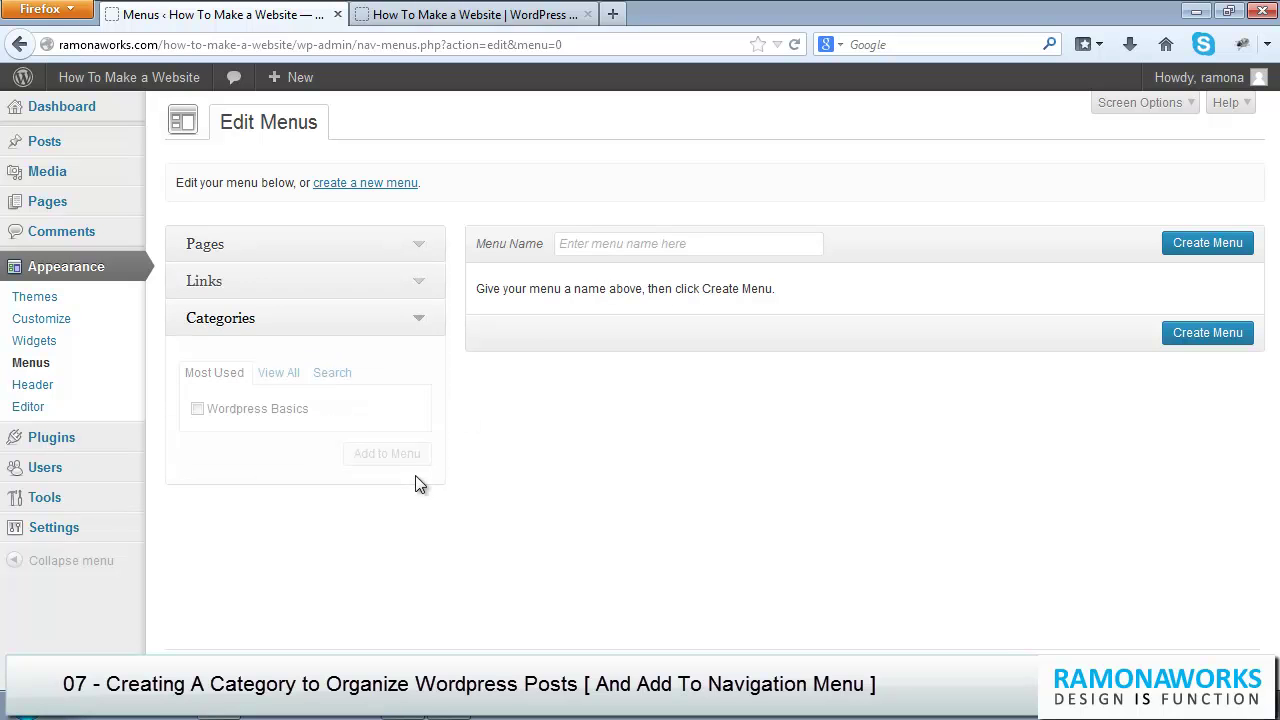
click(580, 250)
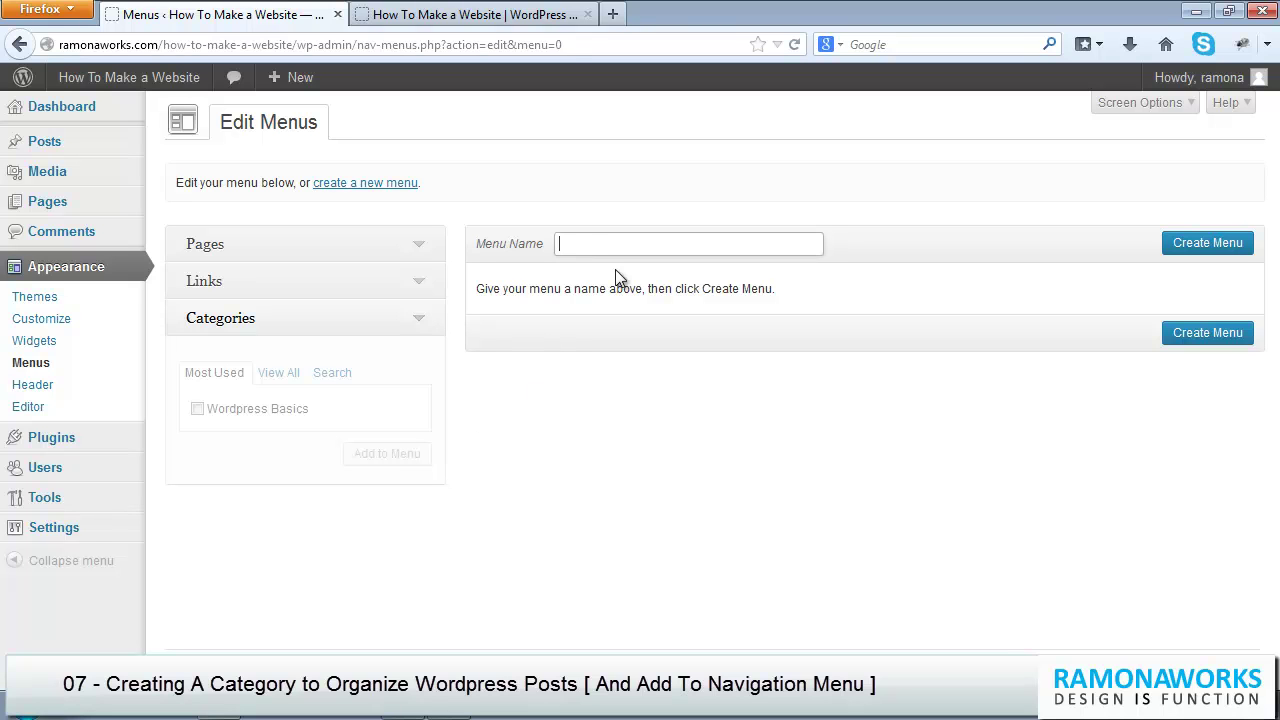
text(Wordpress B)
key(ctrl+a)
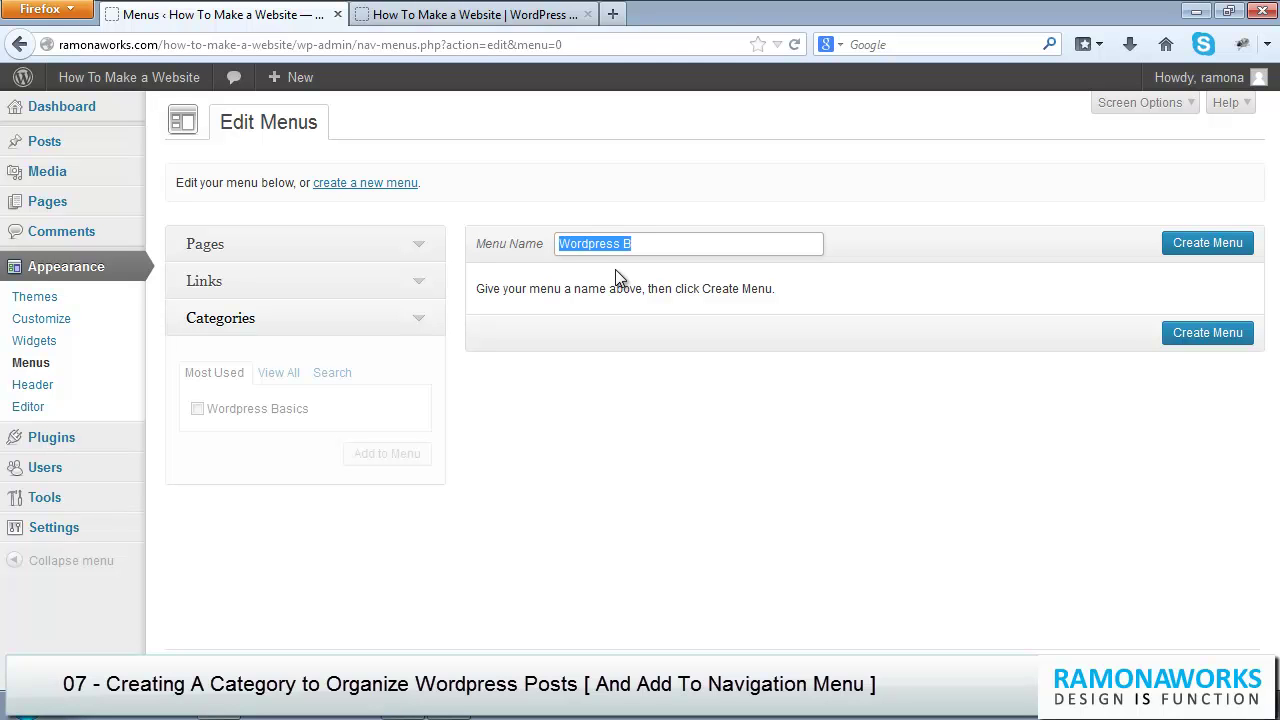
text(How To)
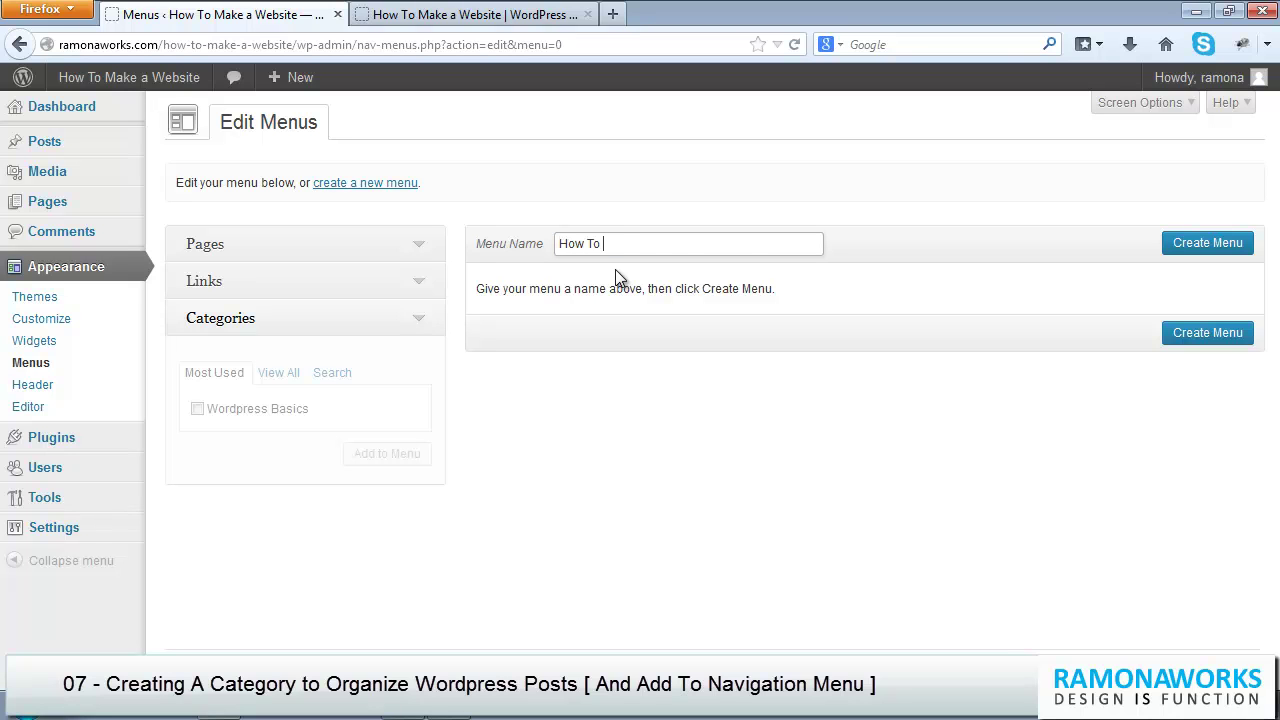
text( Make A Website - Tutorial SEr)
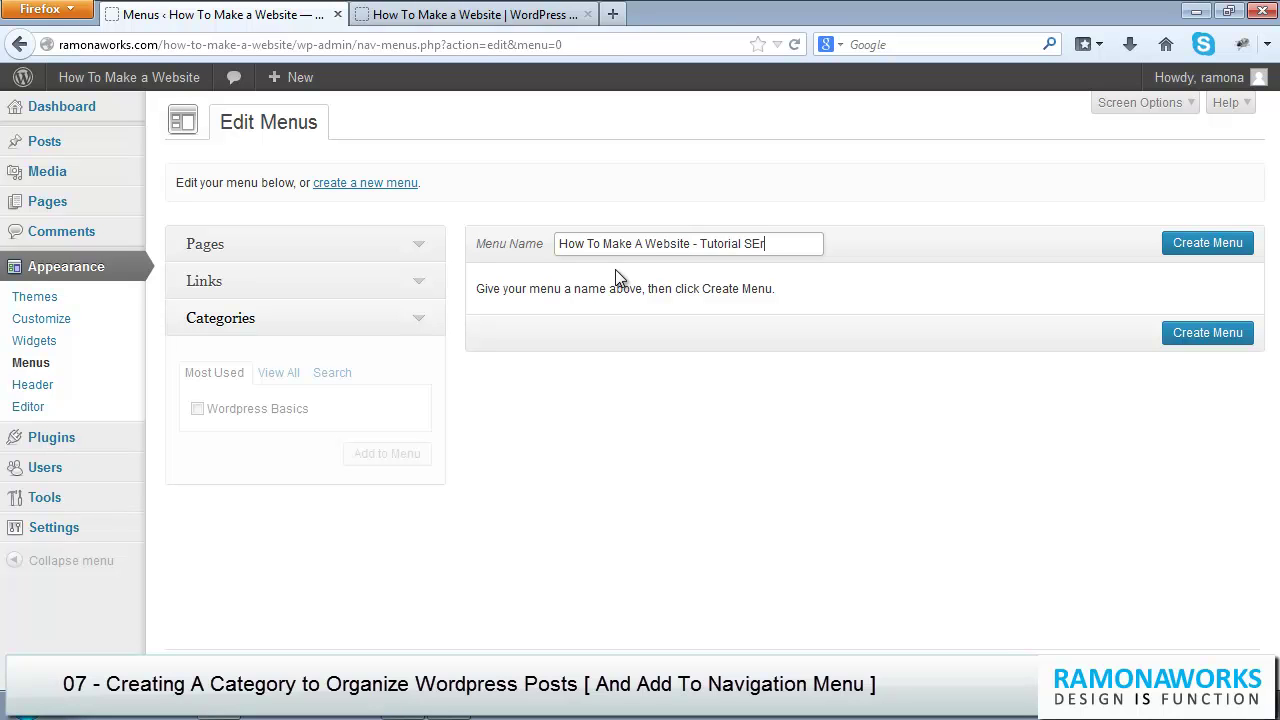
key(BackSpace)
key(BackSpace)
text(eries)
click(1222, 244)
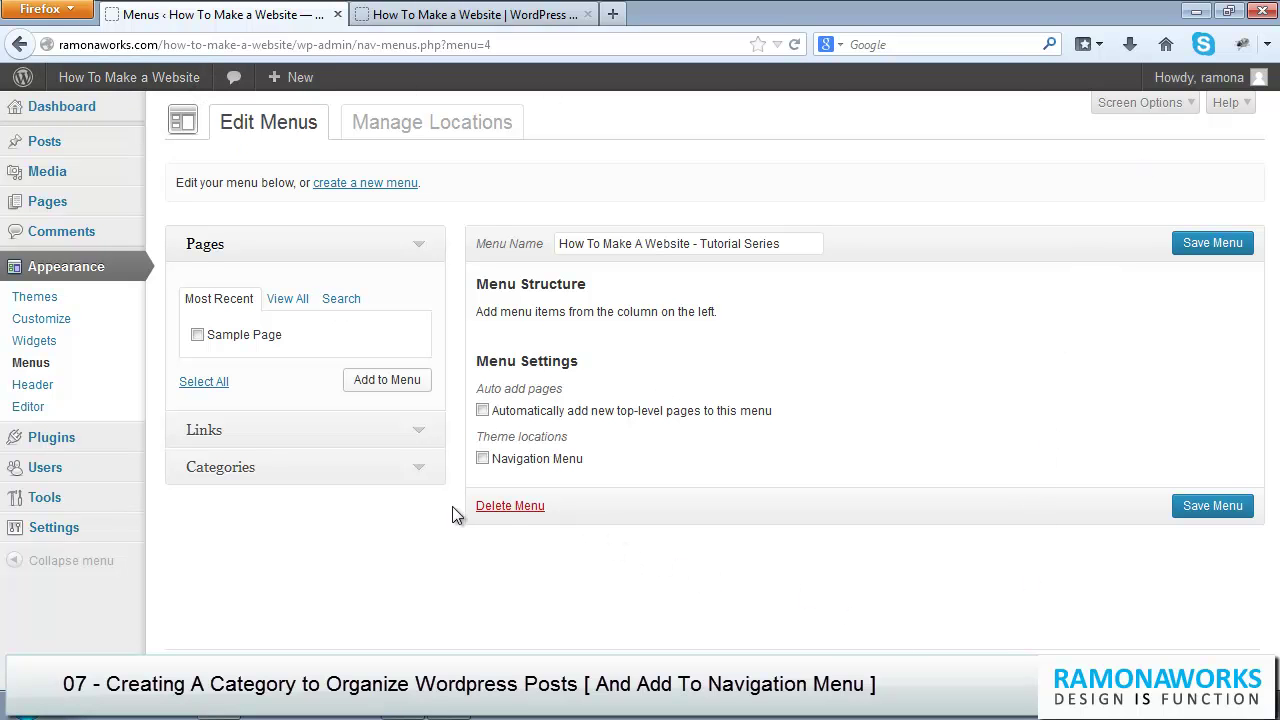
Step: Add the Wordpress Basics category to the new menu and save the menu
click(377, 465)
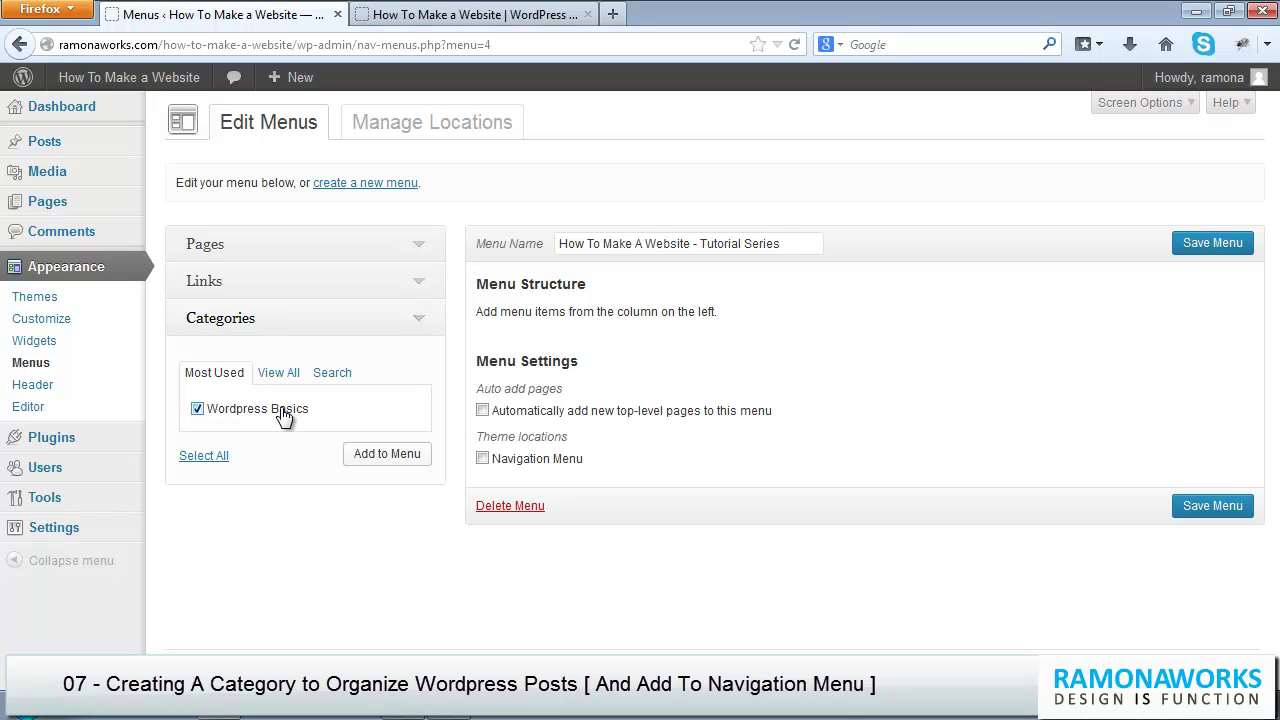
click(380, 455)
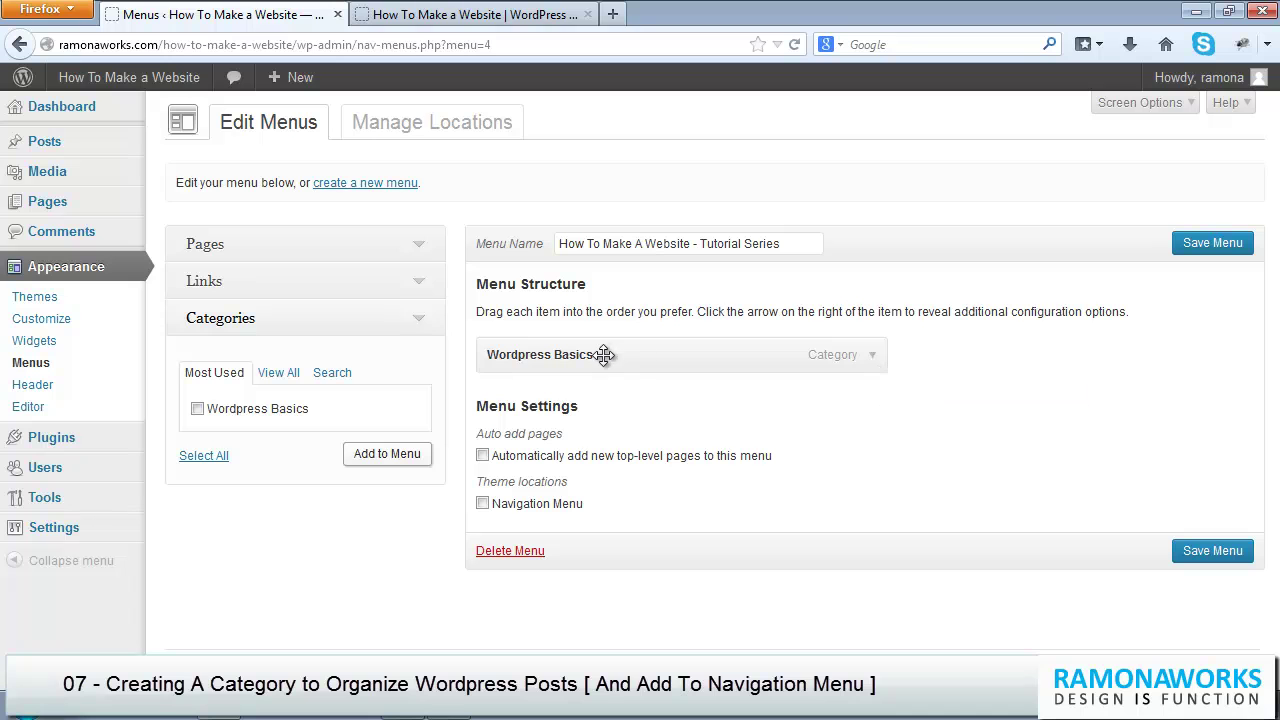
click(1212, 243)
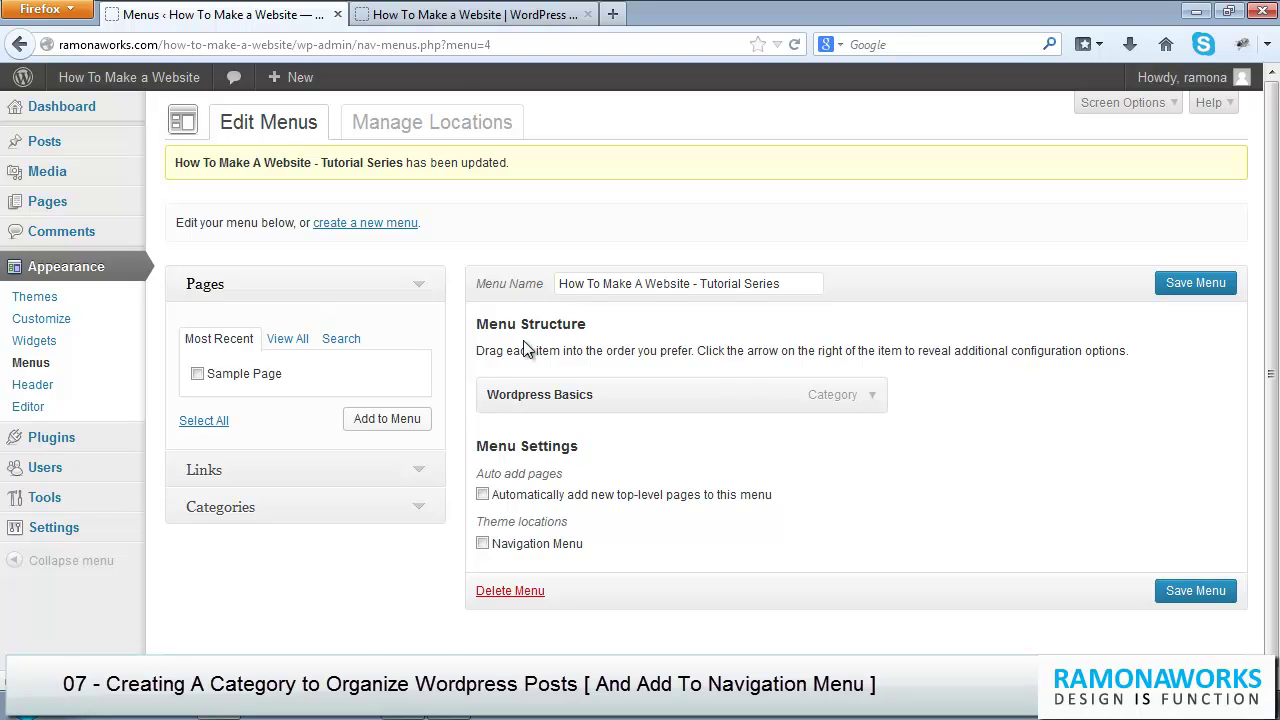
Step: Reload the live site, examine its navigation bar and footer, and return to the menu editor
click(463, 18)
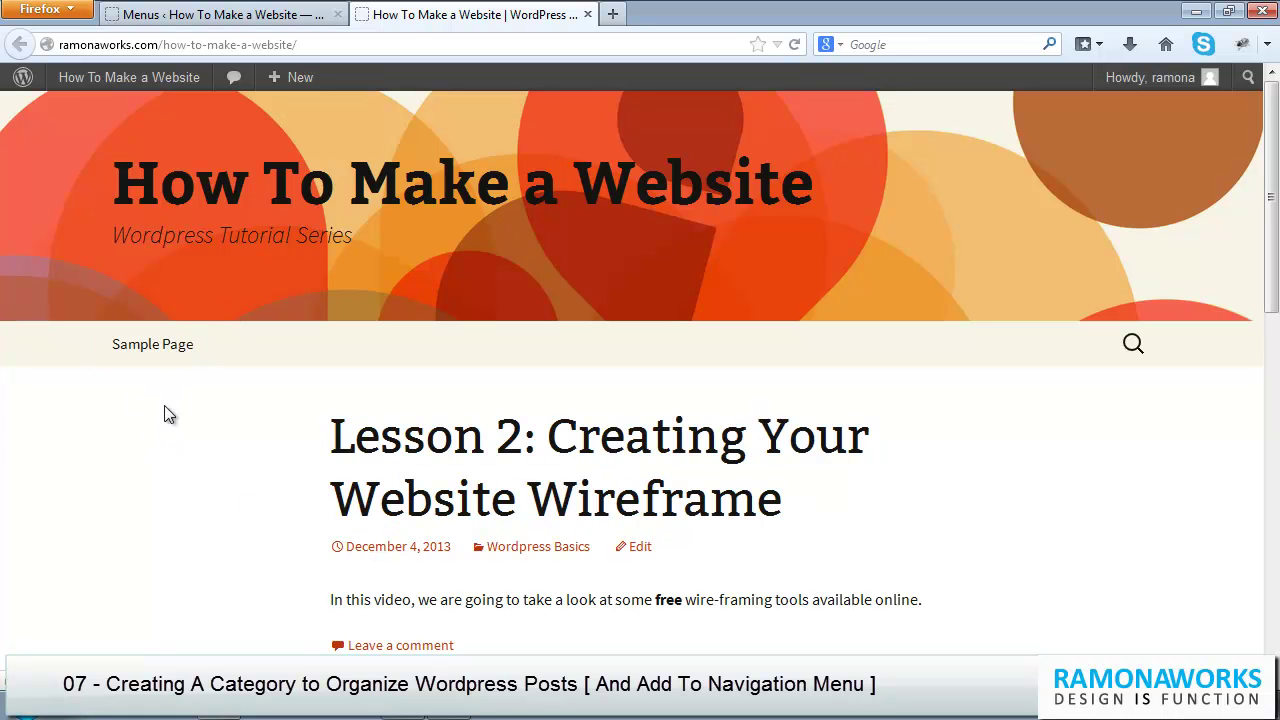
click(795, 45)
scroll(740, 515, down, 9)
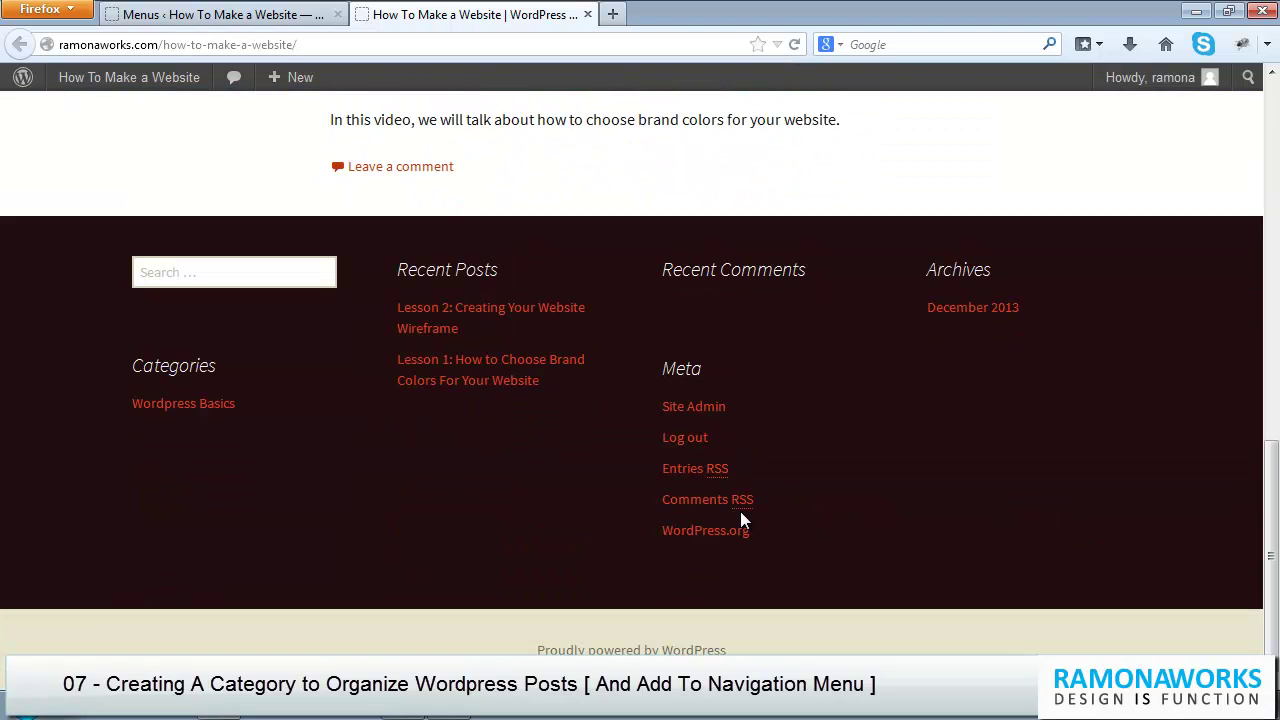
scroll(741, 512, up, 10)
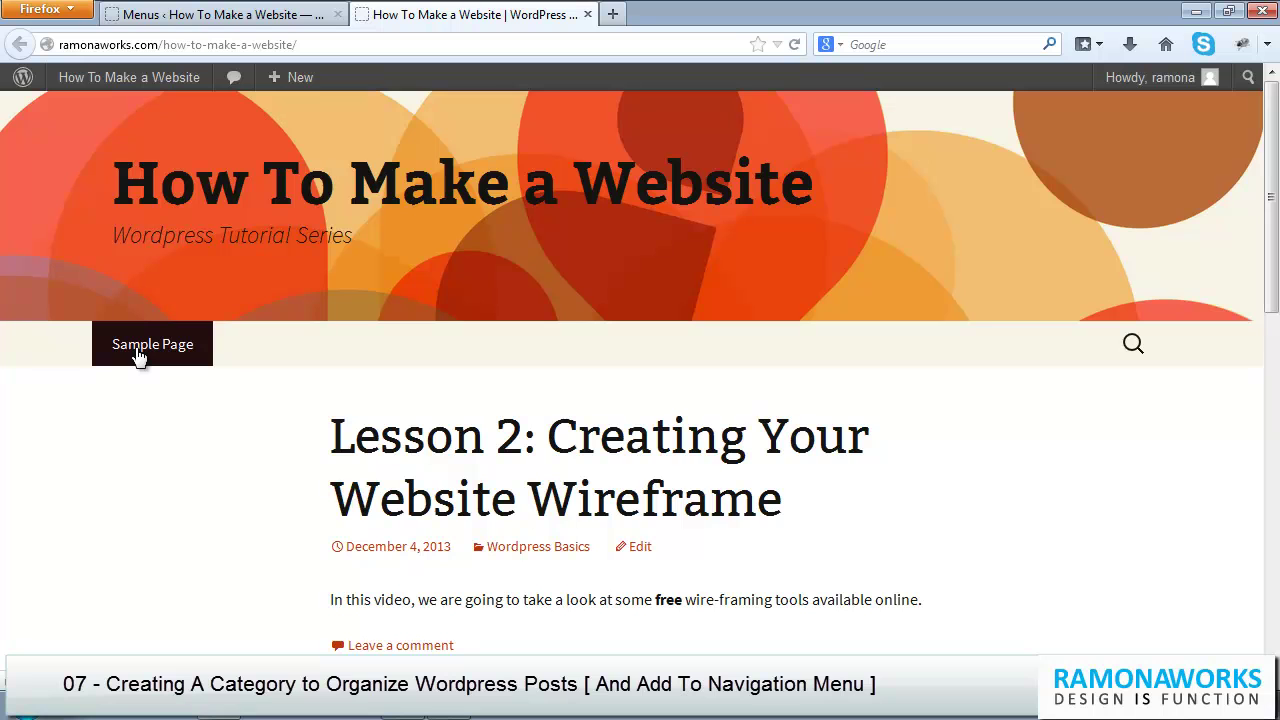
click(138, 356)
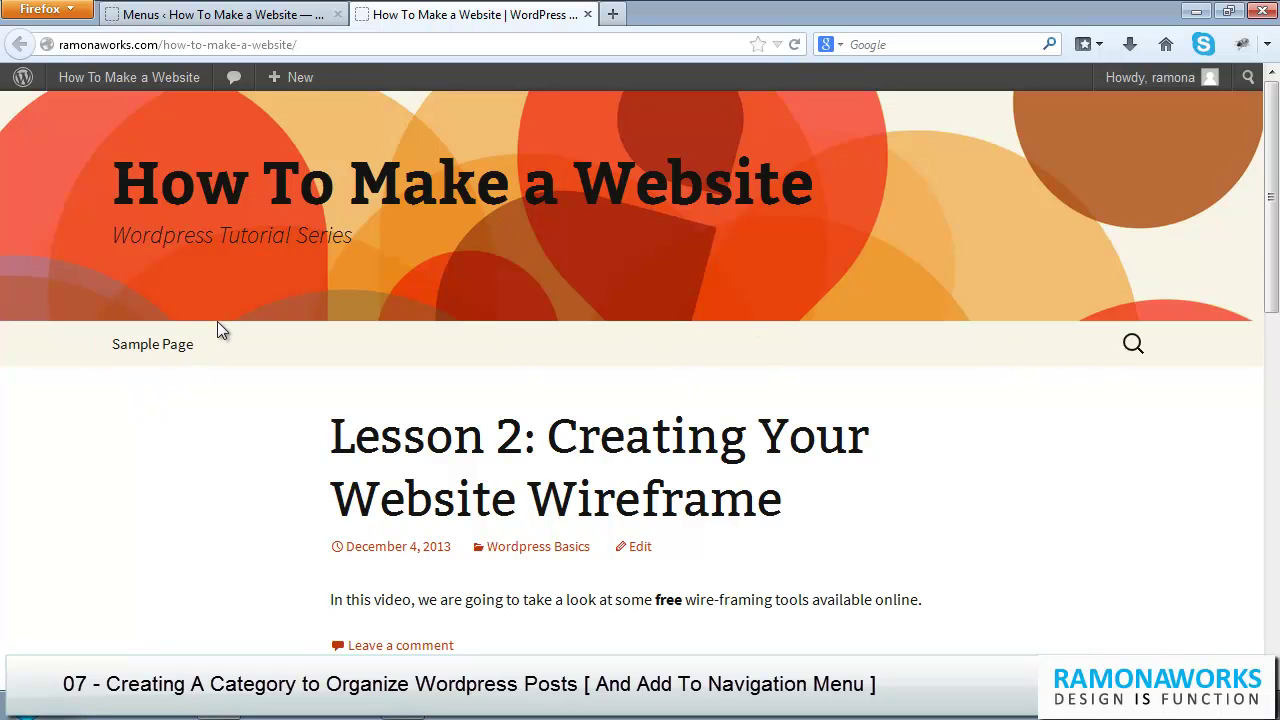
click(193, 15)
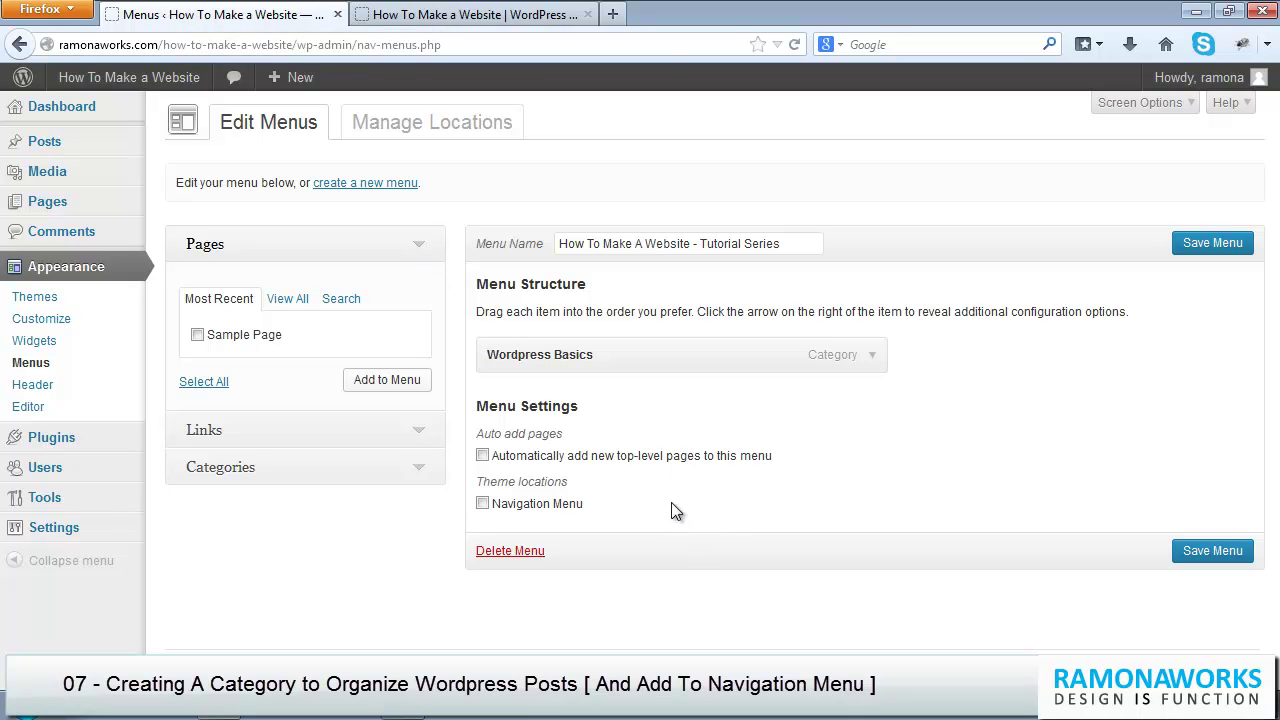
Step: Assign the How To Make A Website - Tutorial Series menu to the theme's Navigation Menu location and save the changes
click(418, 122)
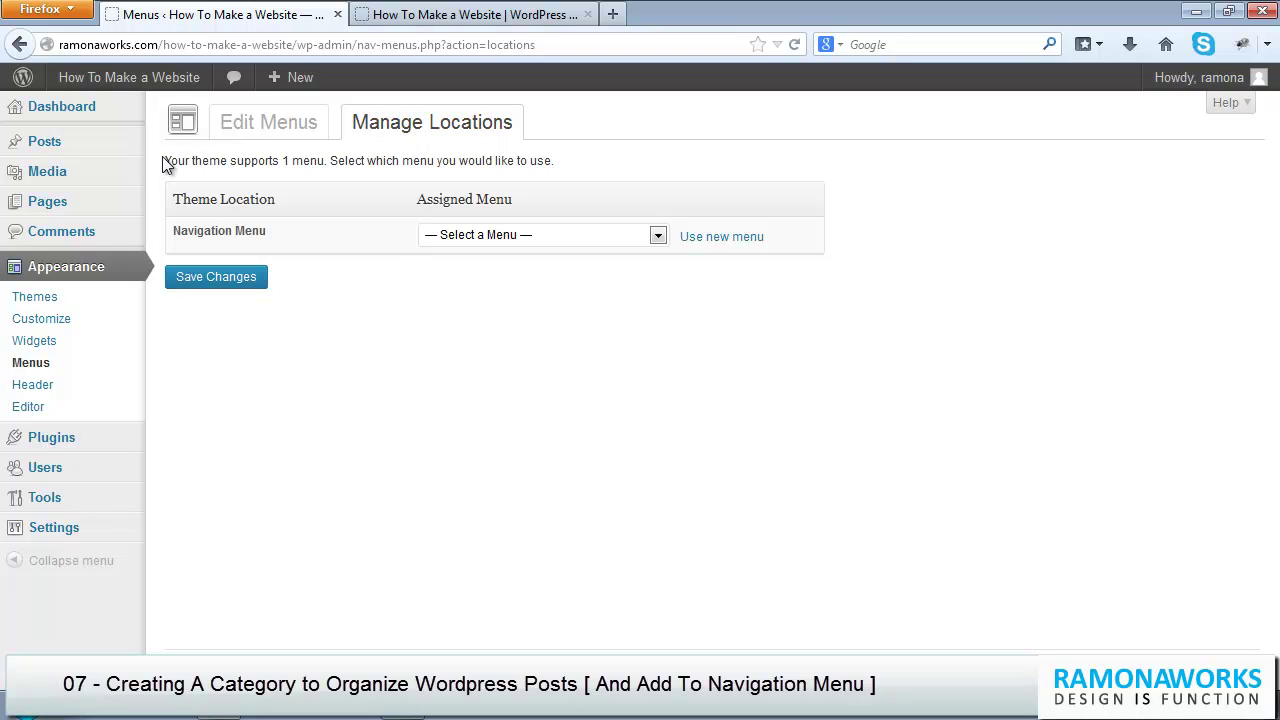
drag(166, 165, 290, 168)
click(336, 192)
click(569, 238)
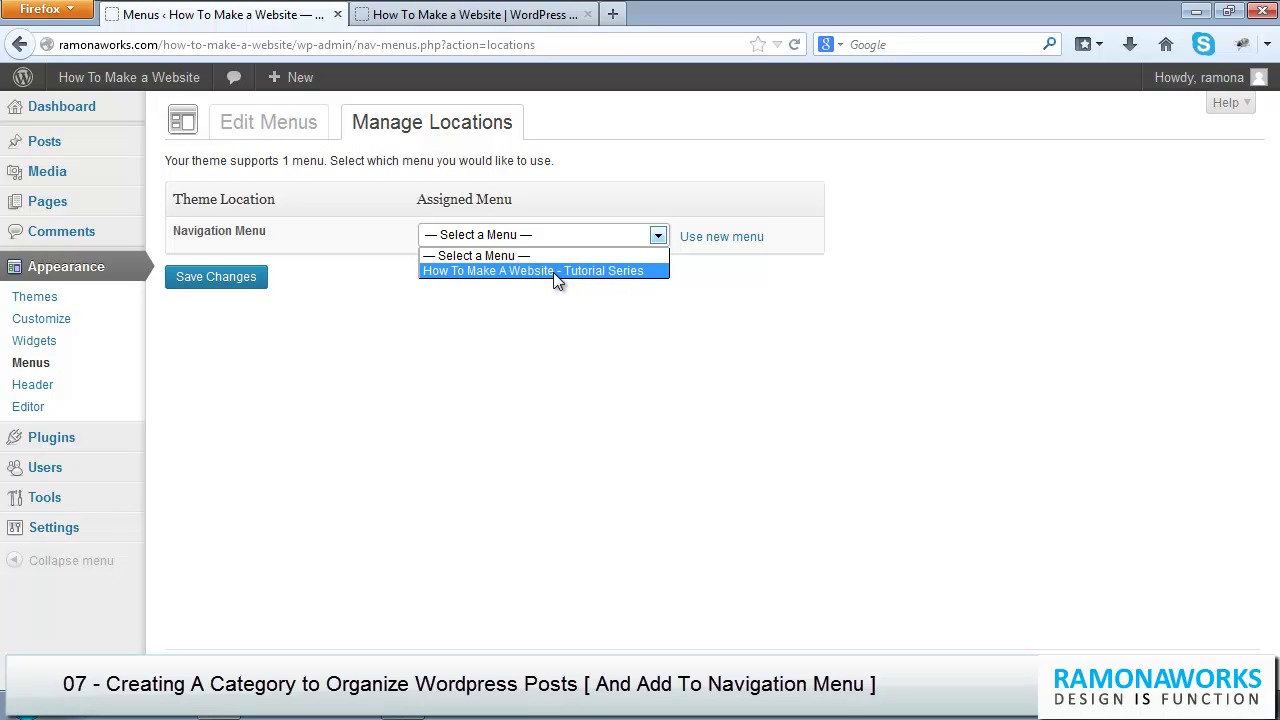
click(556, 271)
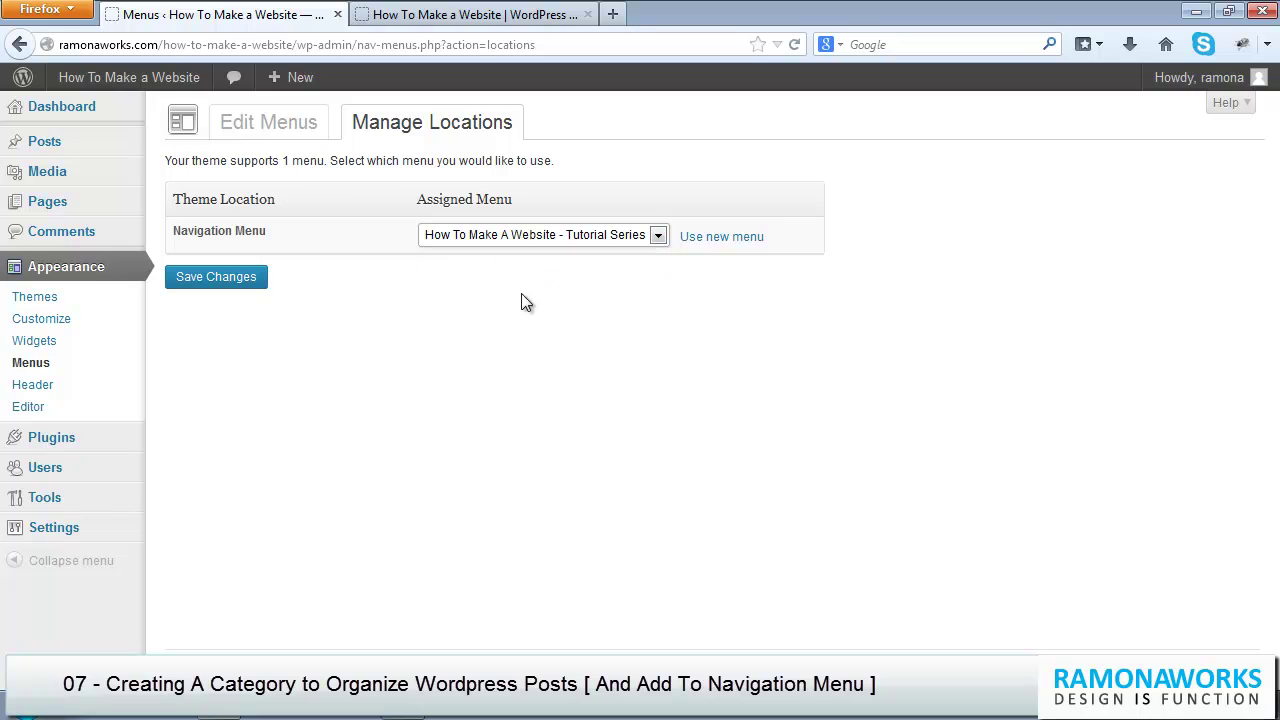
click(218, 278)
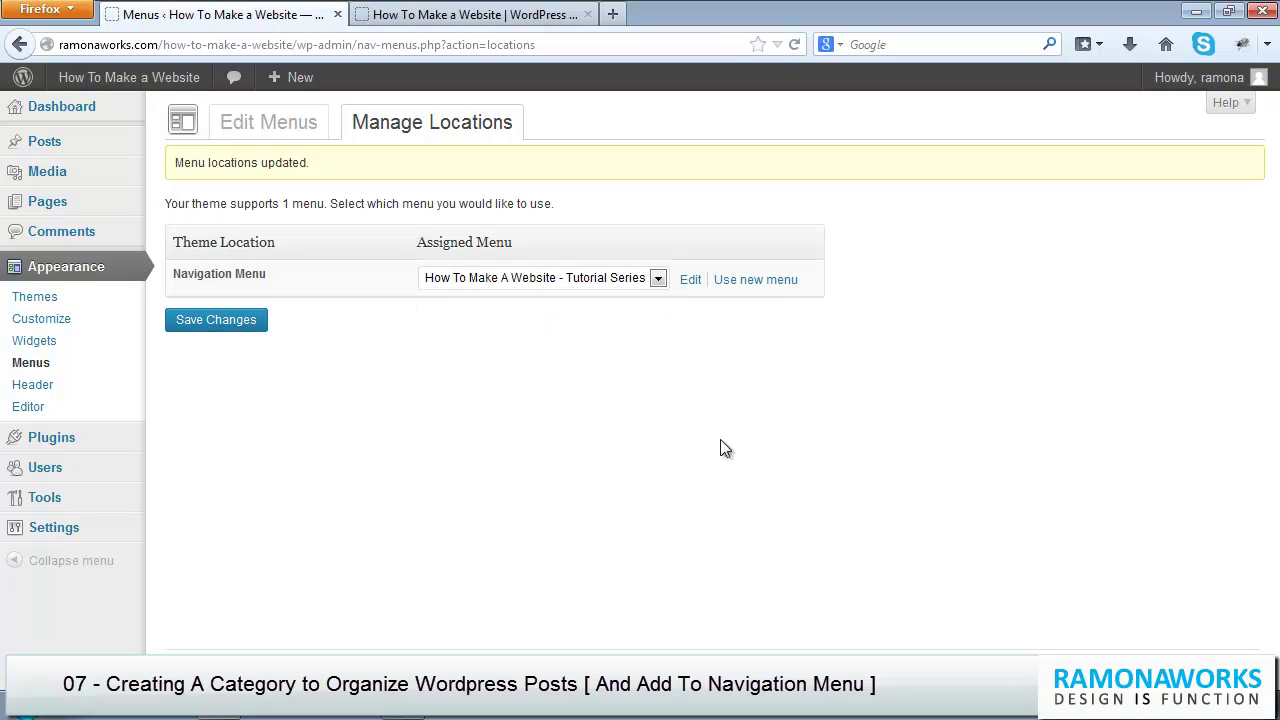
Step: Reload the live site, open WordPress Basics from its navigation bar and examine the posts in the category archive
click(430, 16)
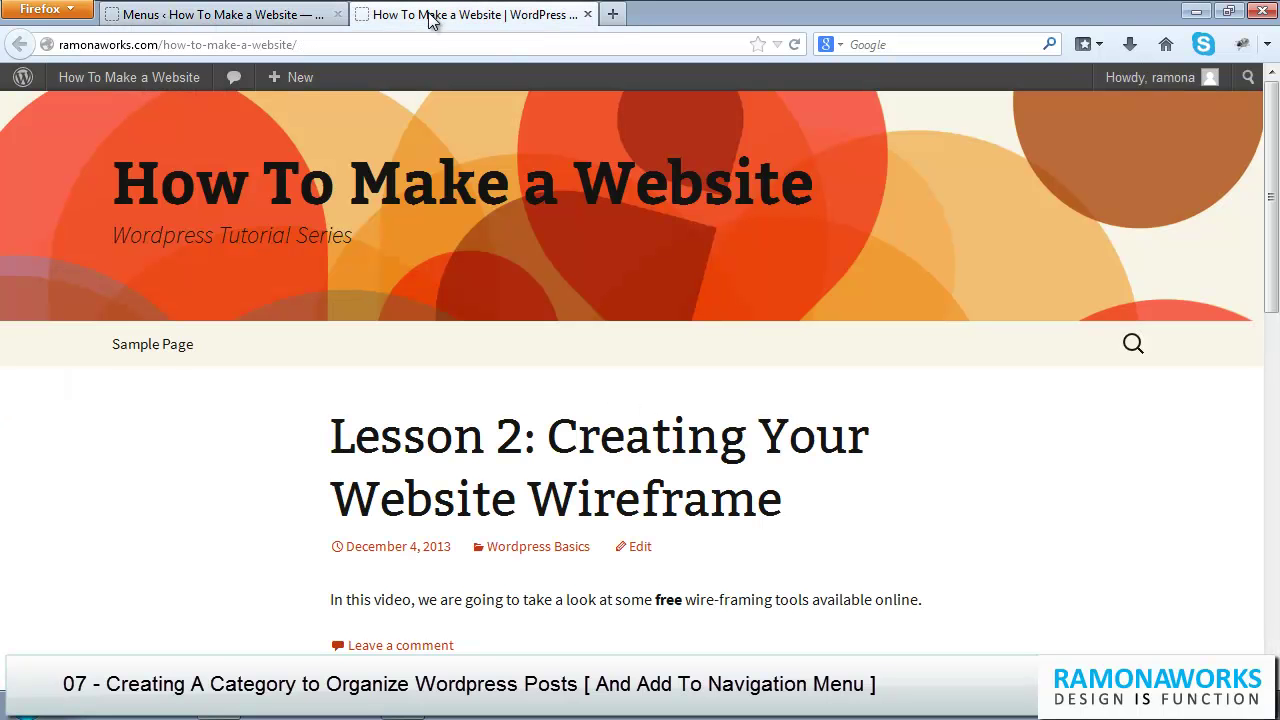
click(795, 46)
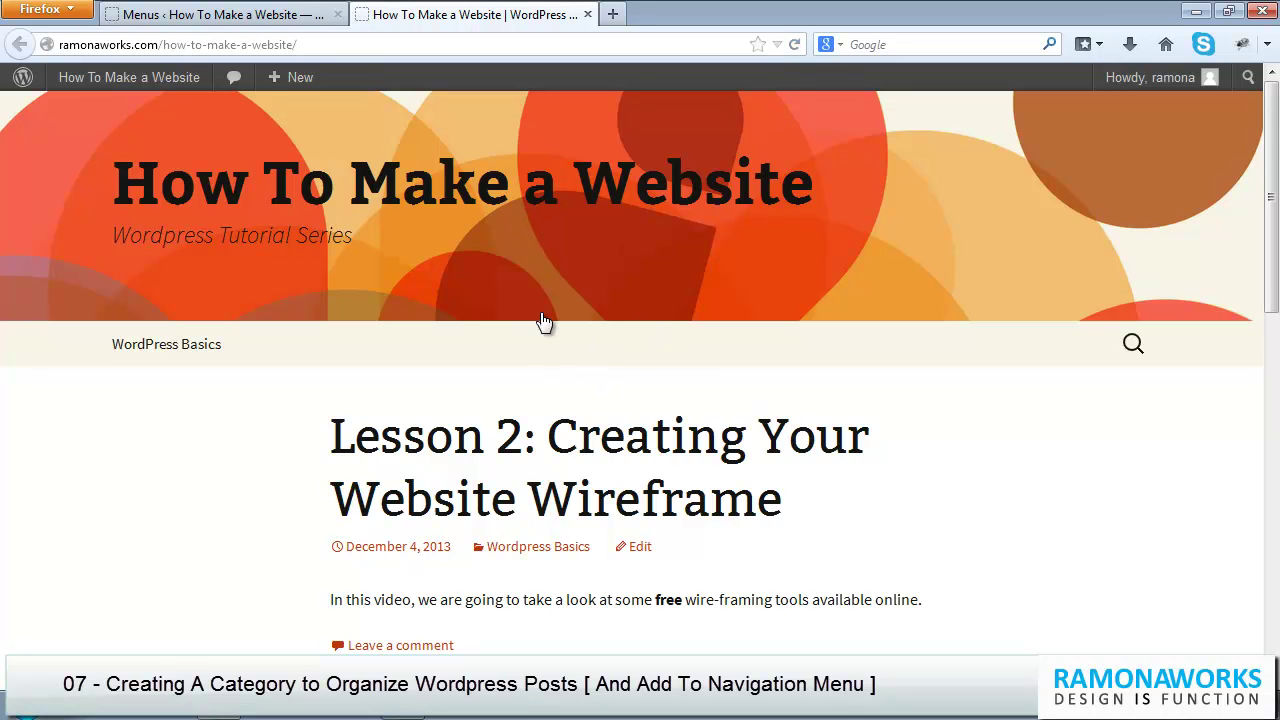
click(203, 346)
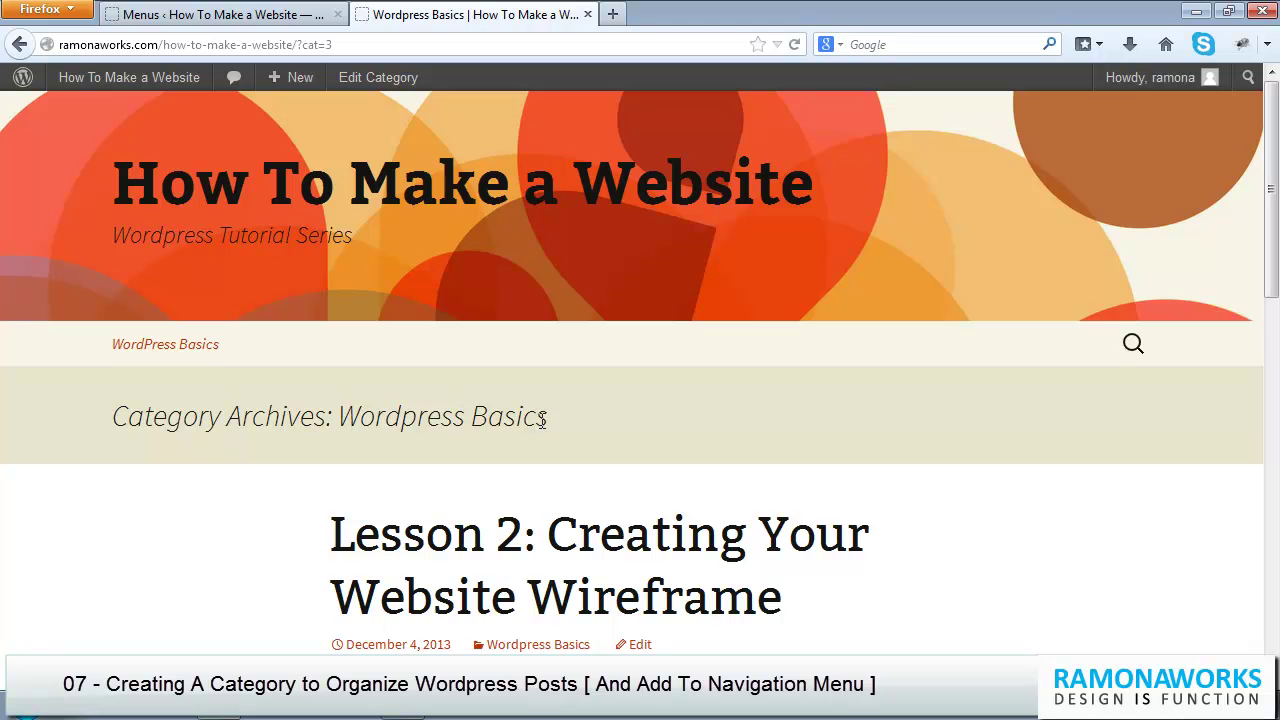
scroll(644, 451, down, 6)
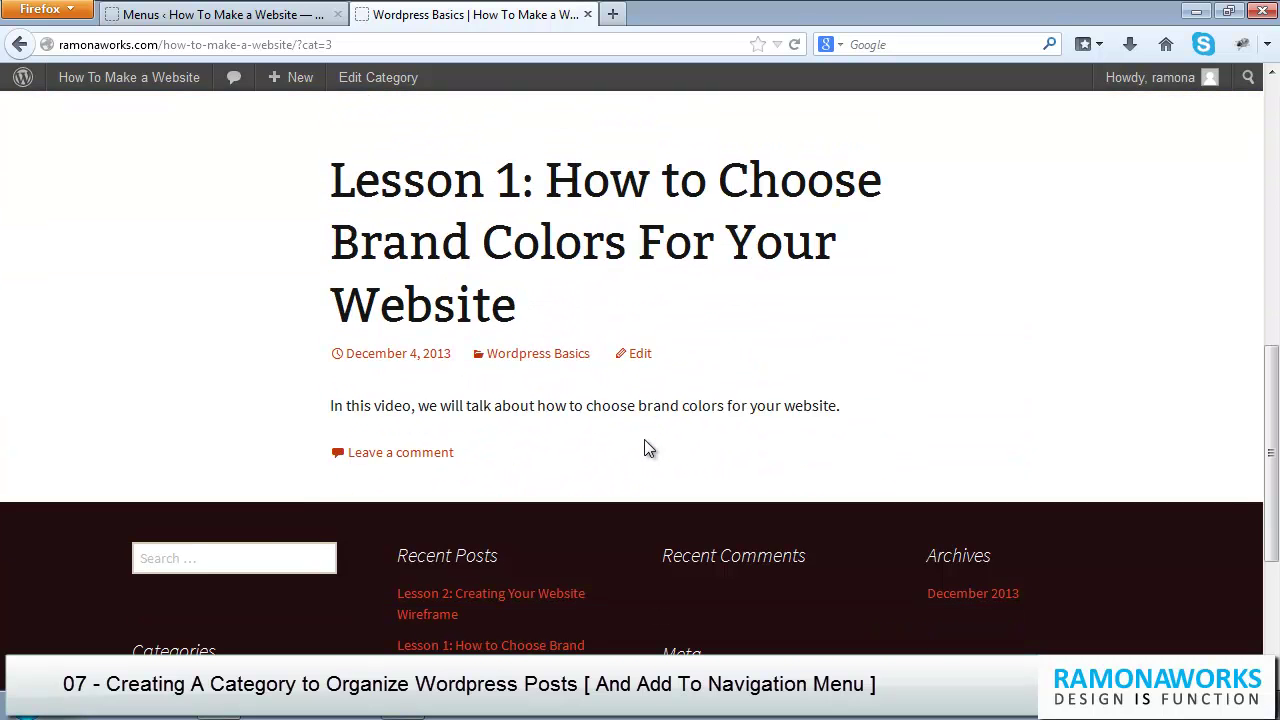
scroll(646, 449, up, 8)
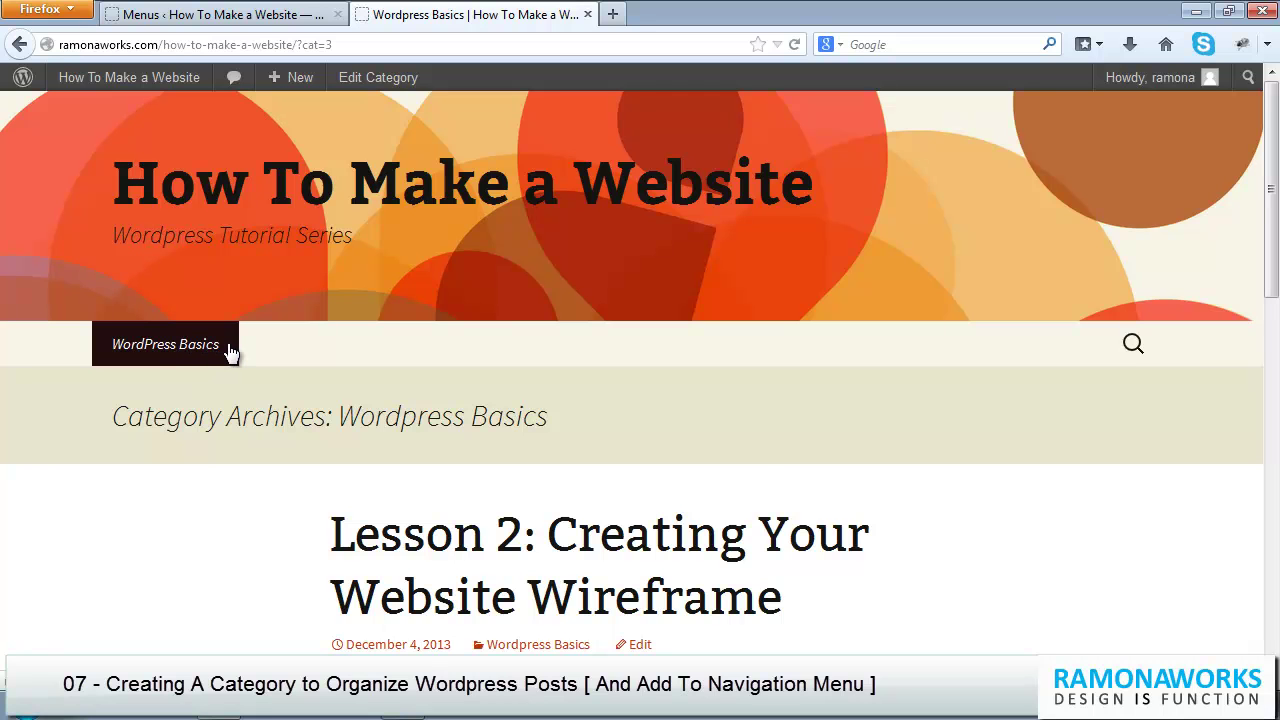
scroll(996, 516, down, 5)
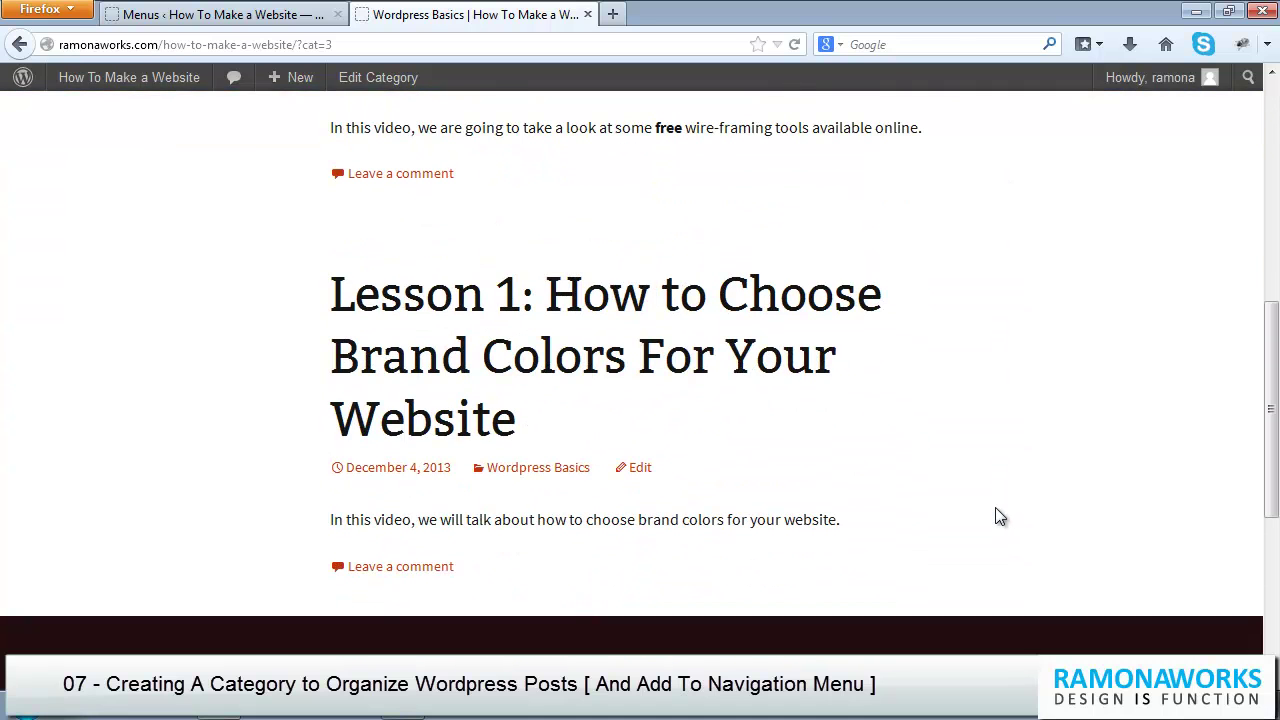
scroll(1000, 517, up, 5)
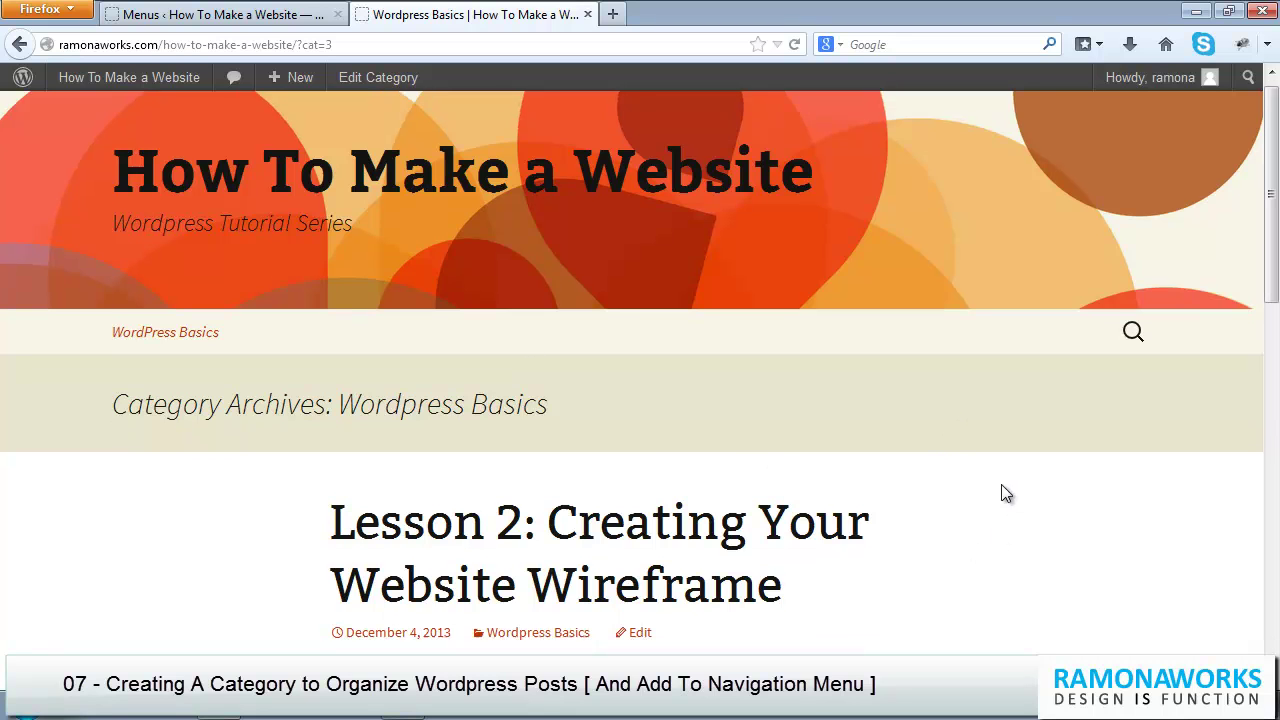
scroll(1001, 487, down, 2)
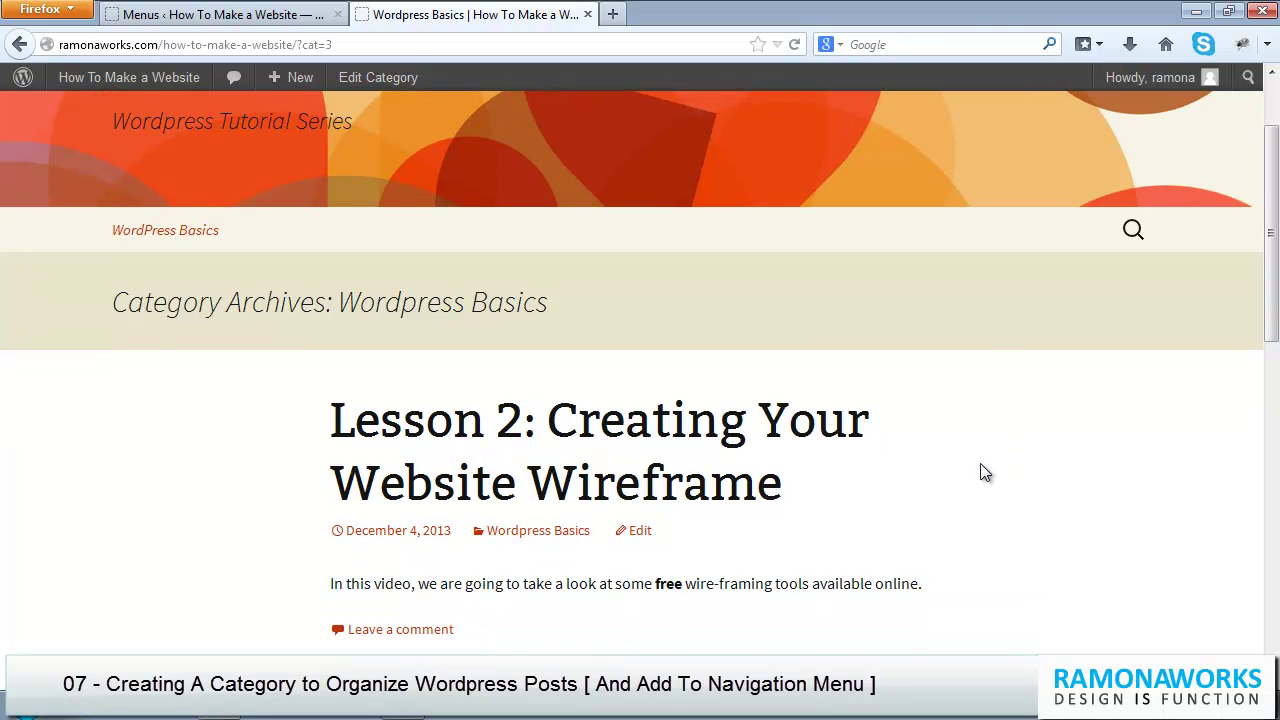
scroll(975, 452, up, 2)
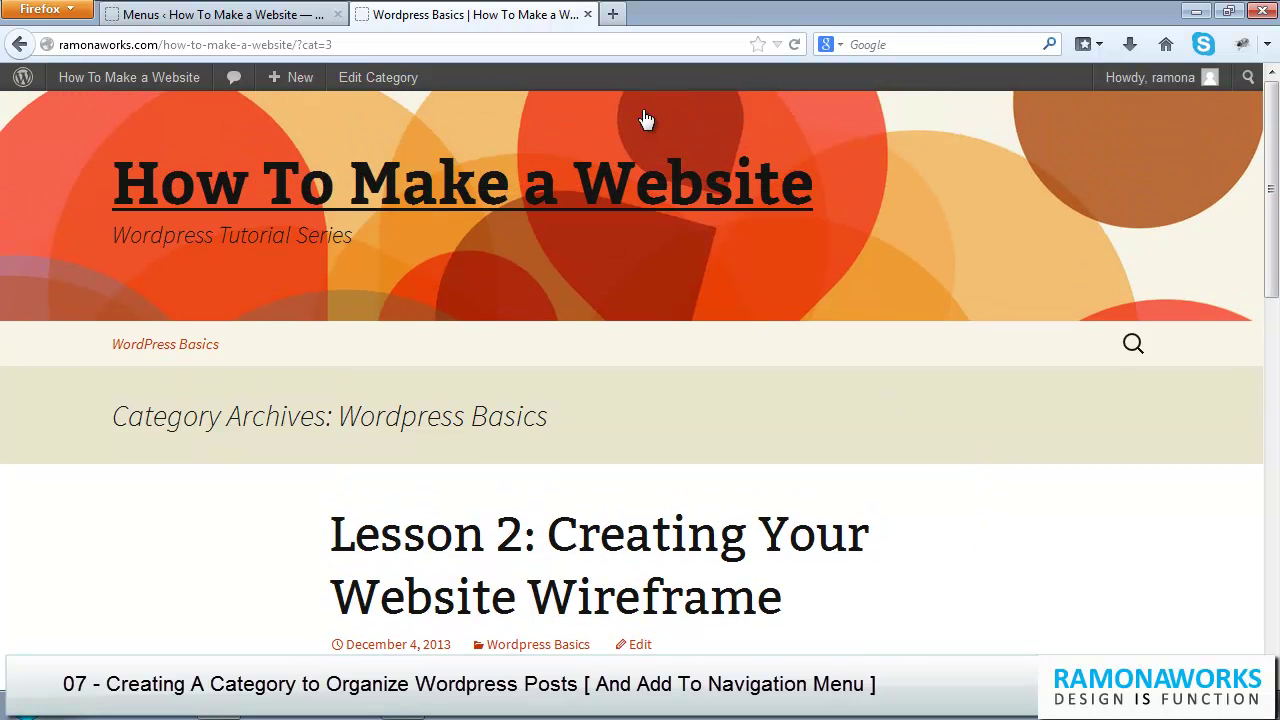